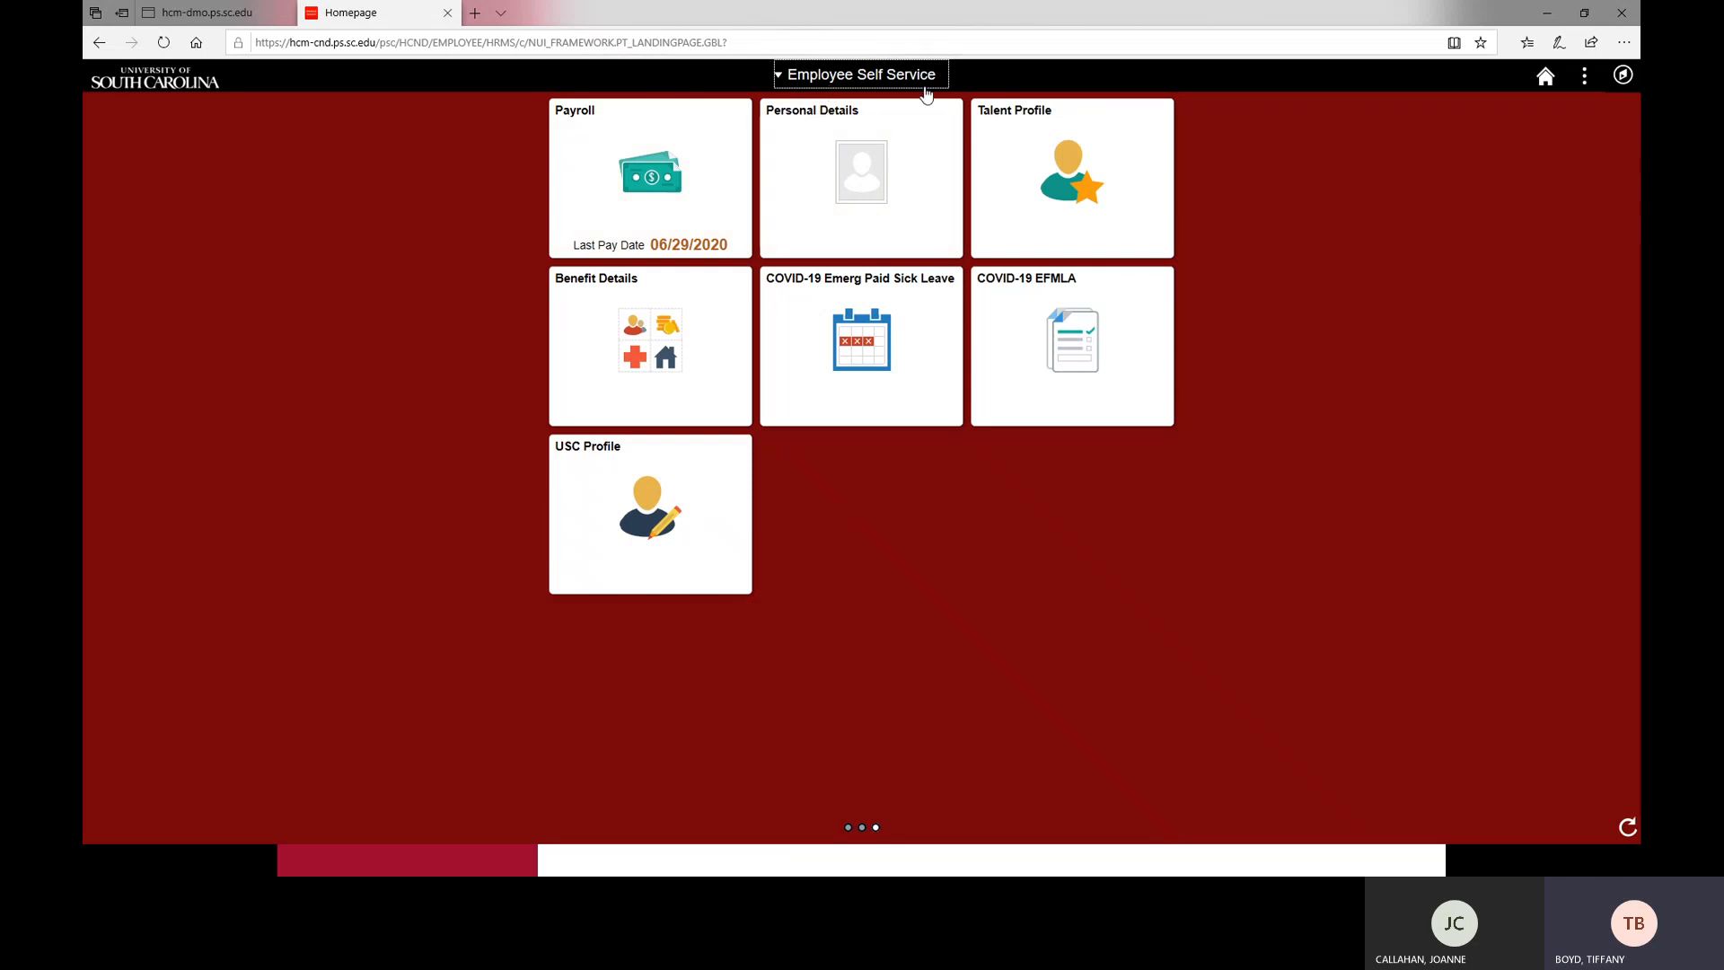
- Switch to the My Workplace homepage, open Certify a Grant Report under Grant Time & Effort, and search for time and effort reports
click(817, 79)
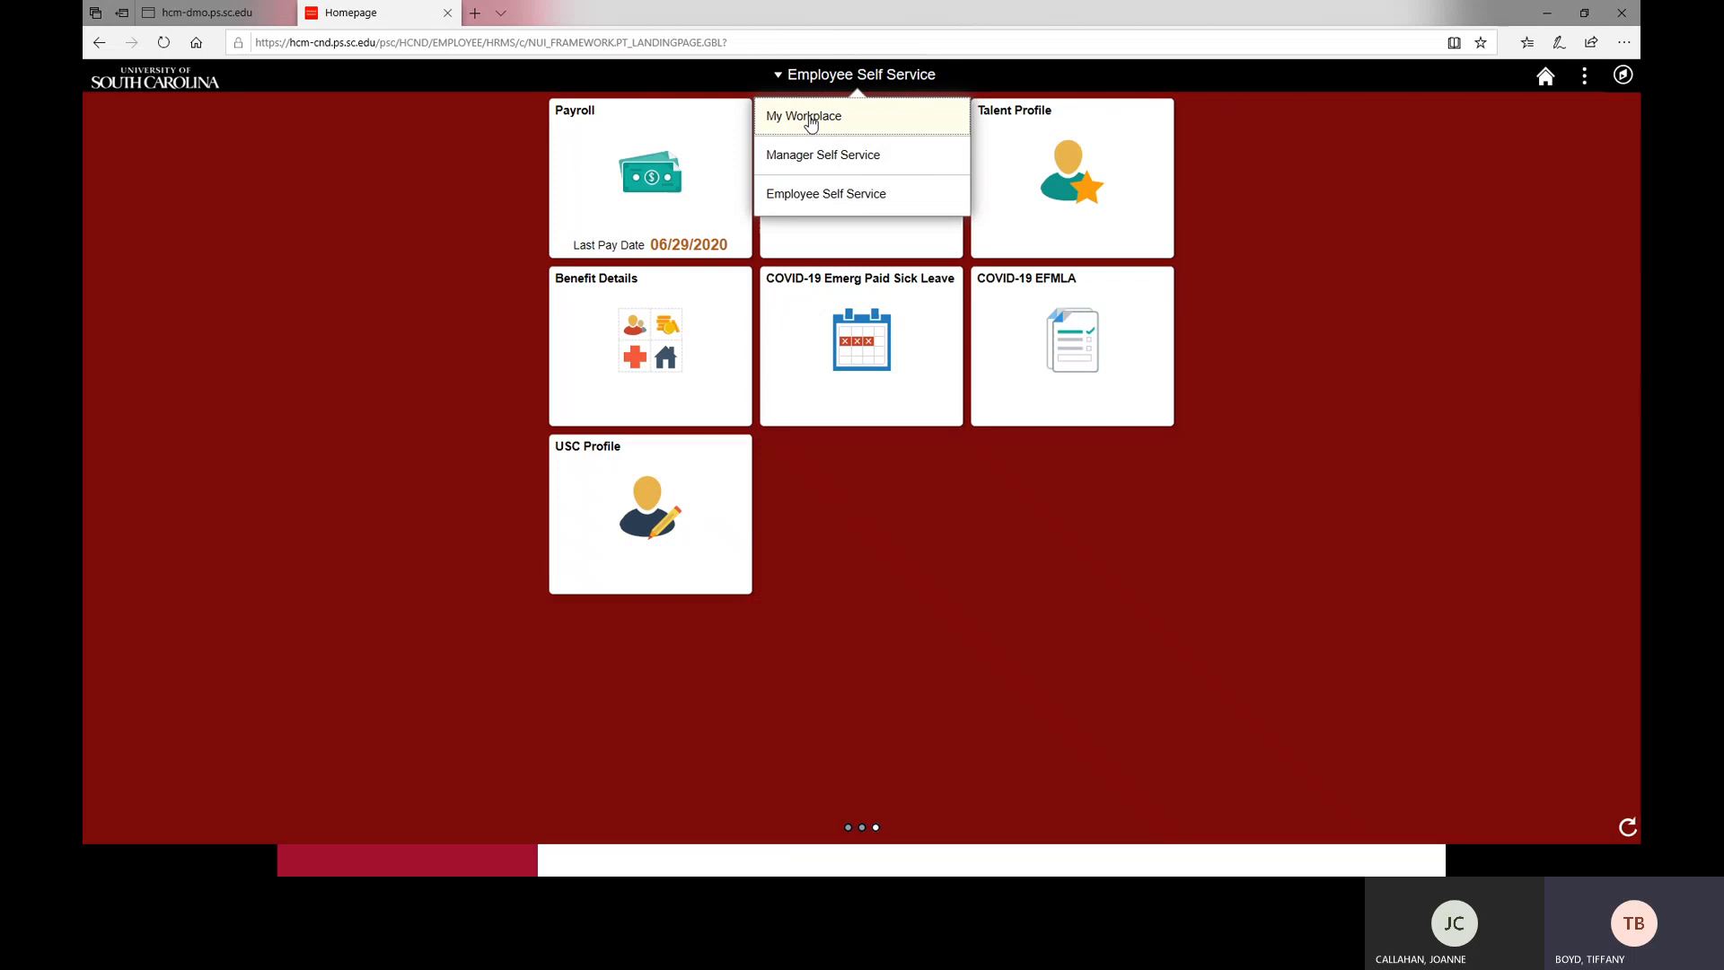
click(811, 123)
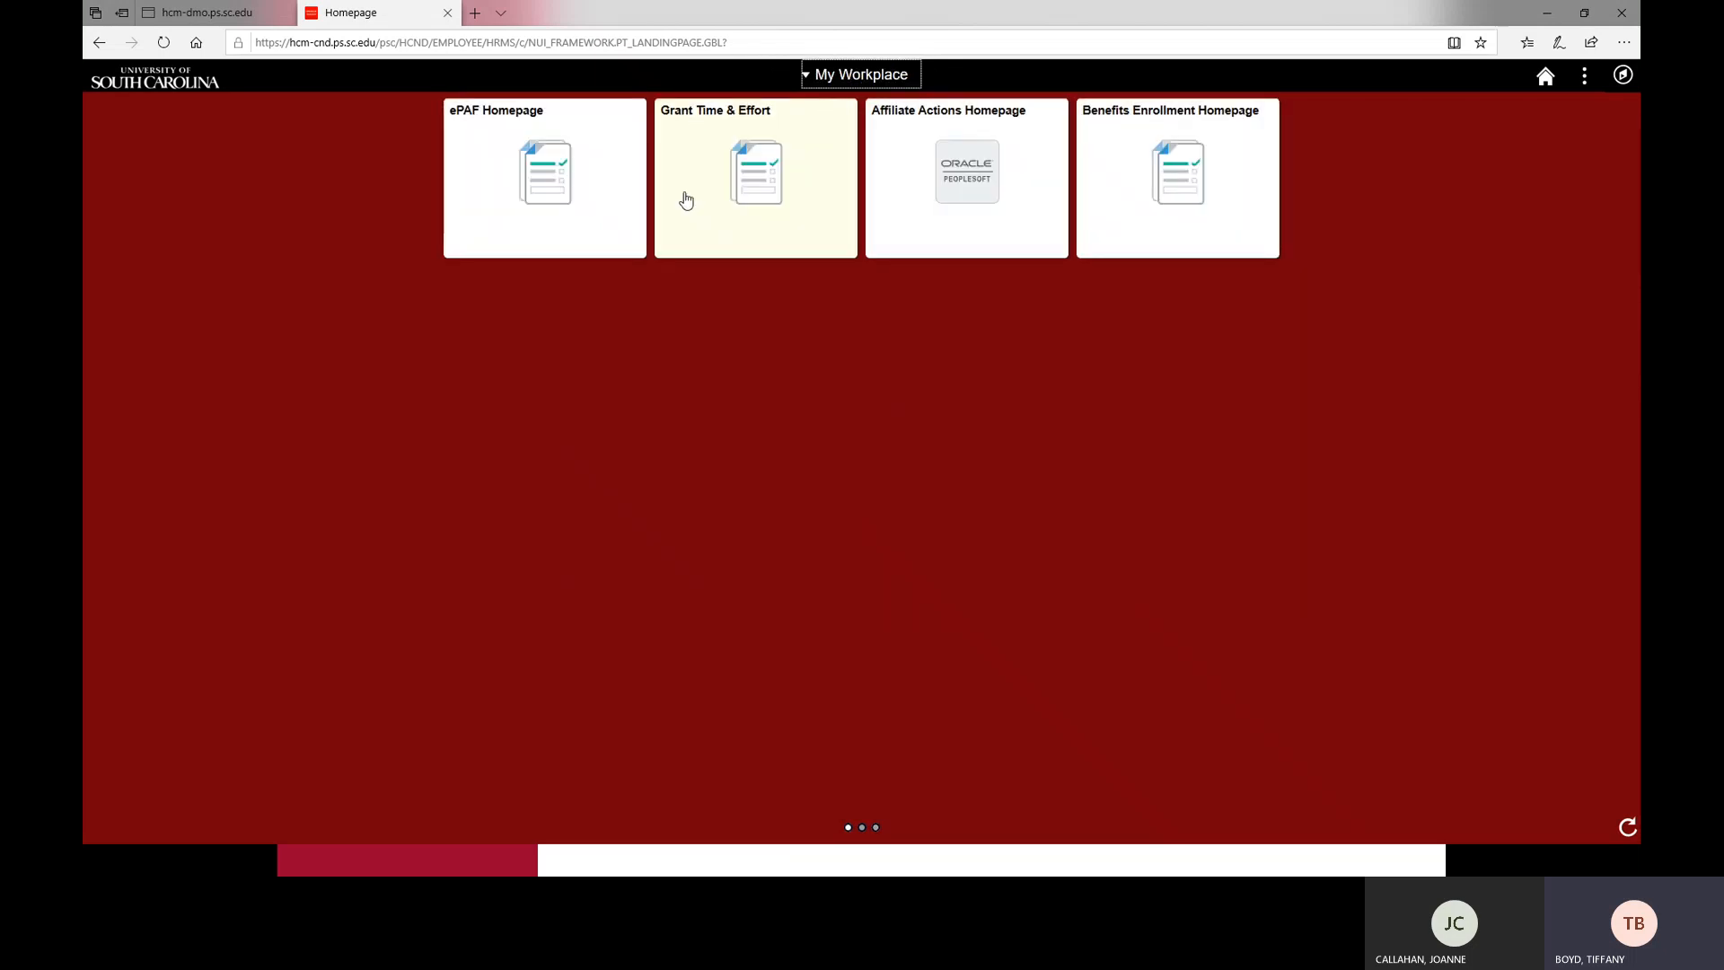
click(759, 161)
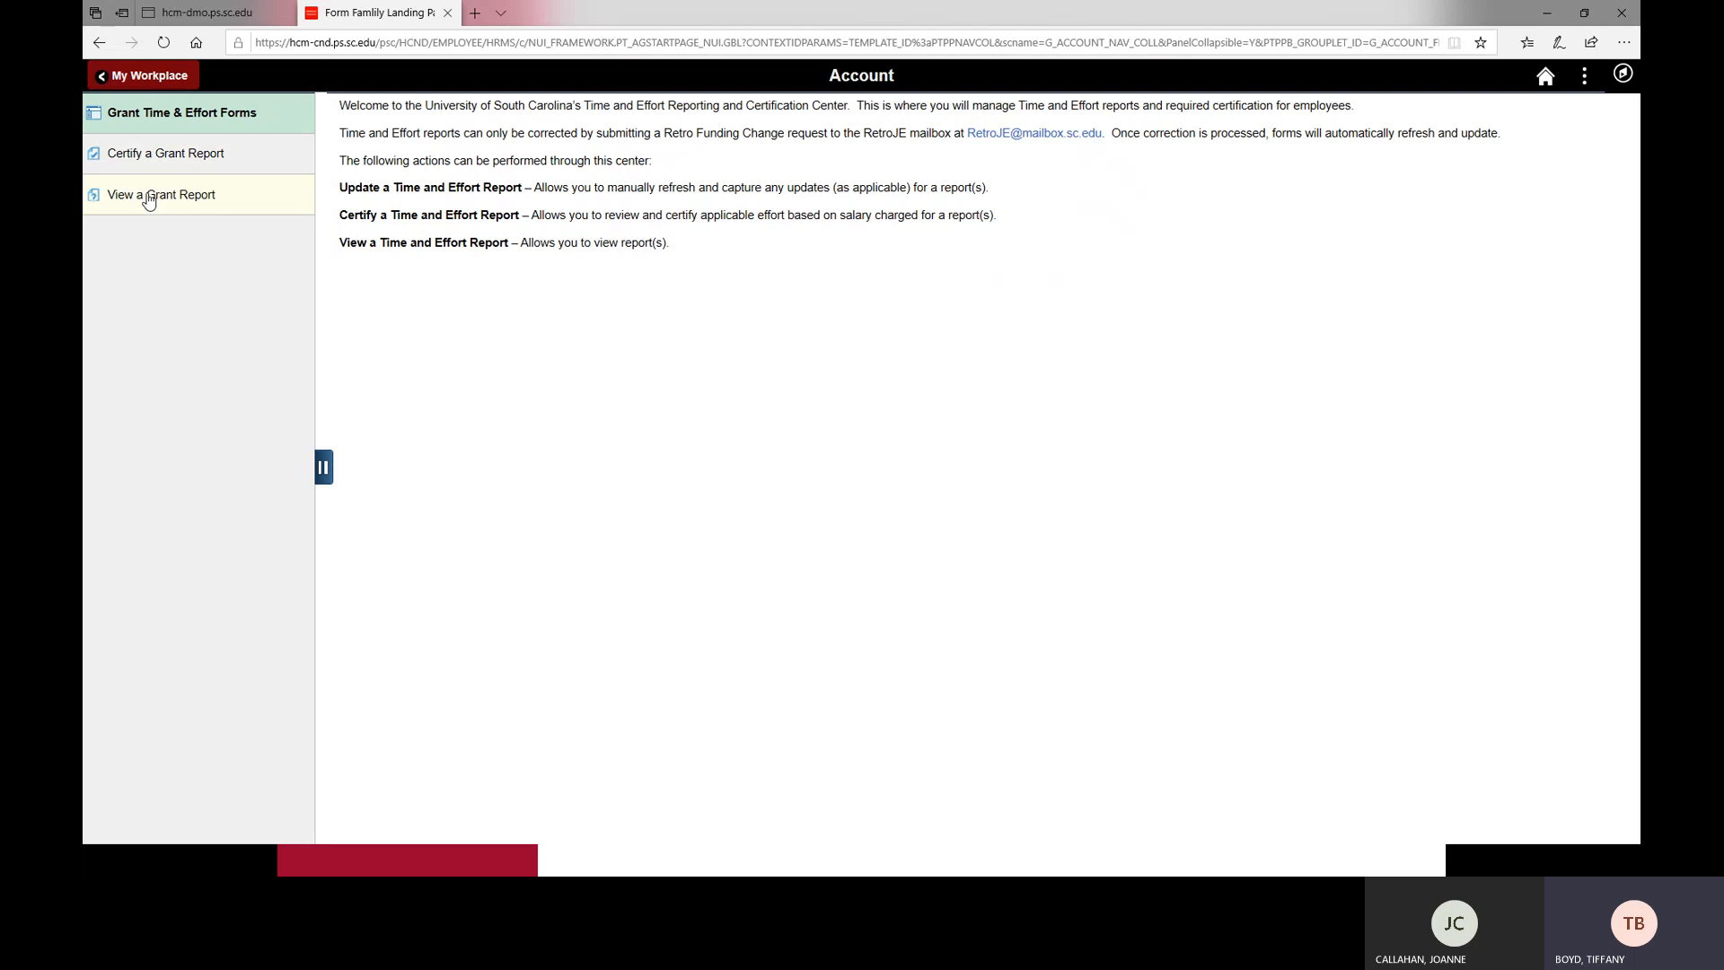
click(147, 151)
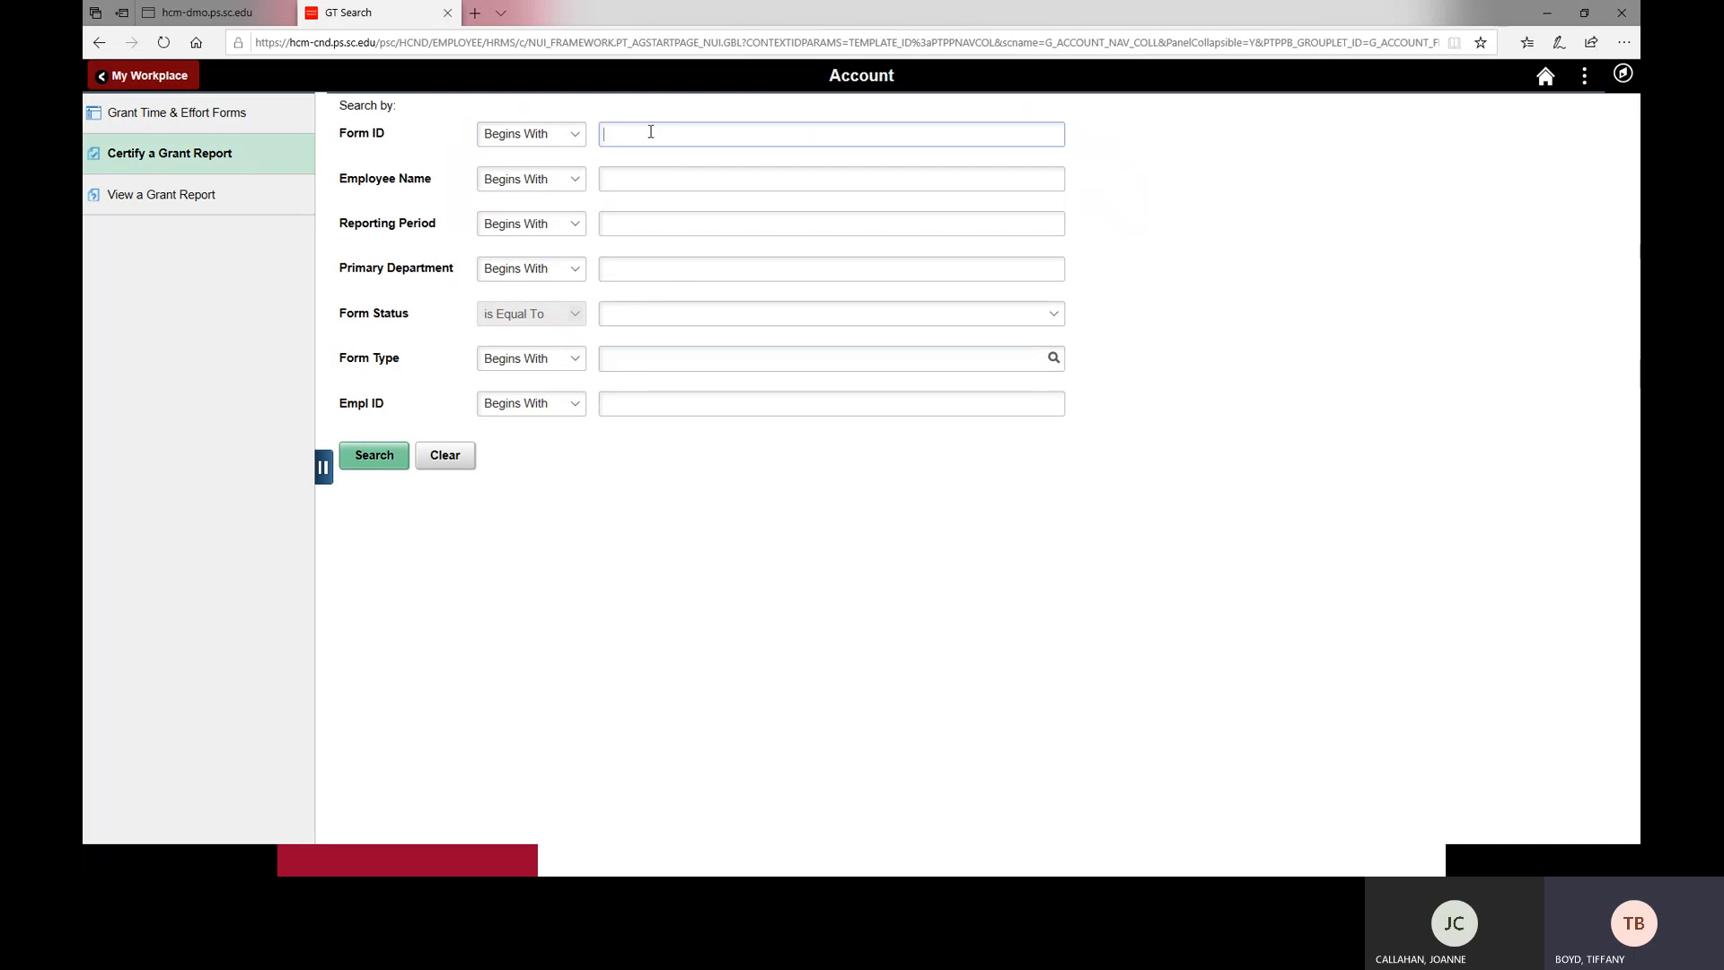
click(377, 455)
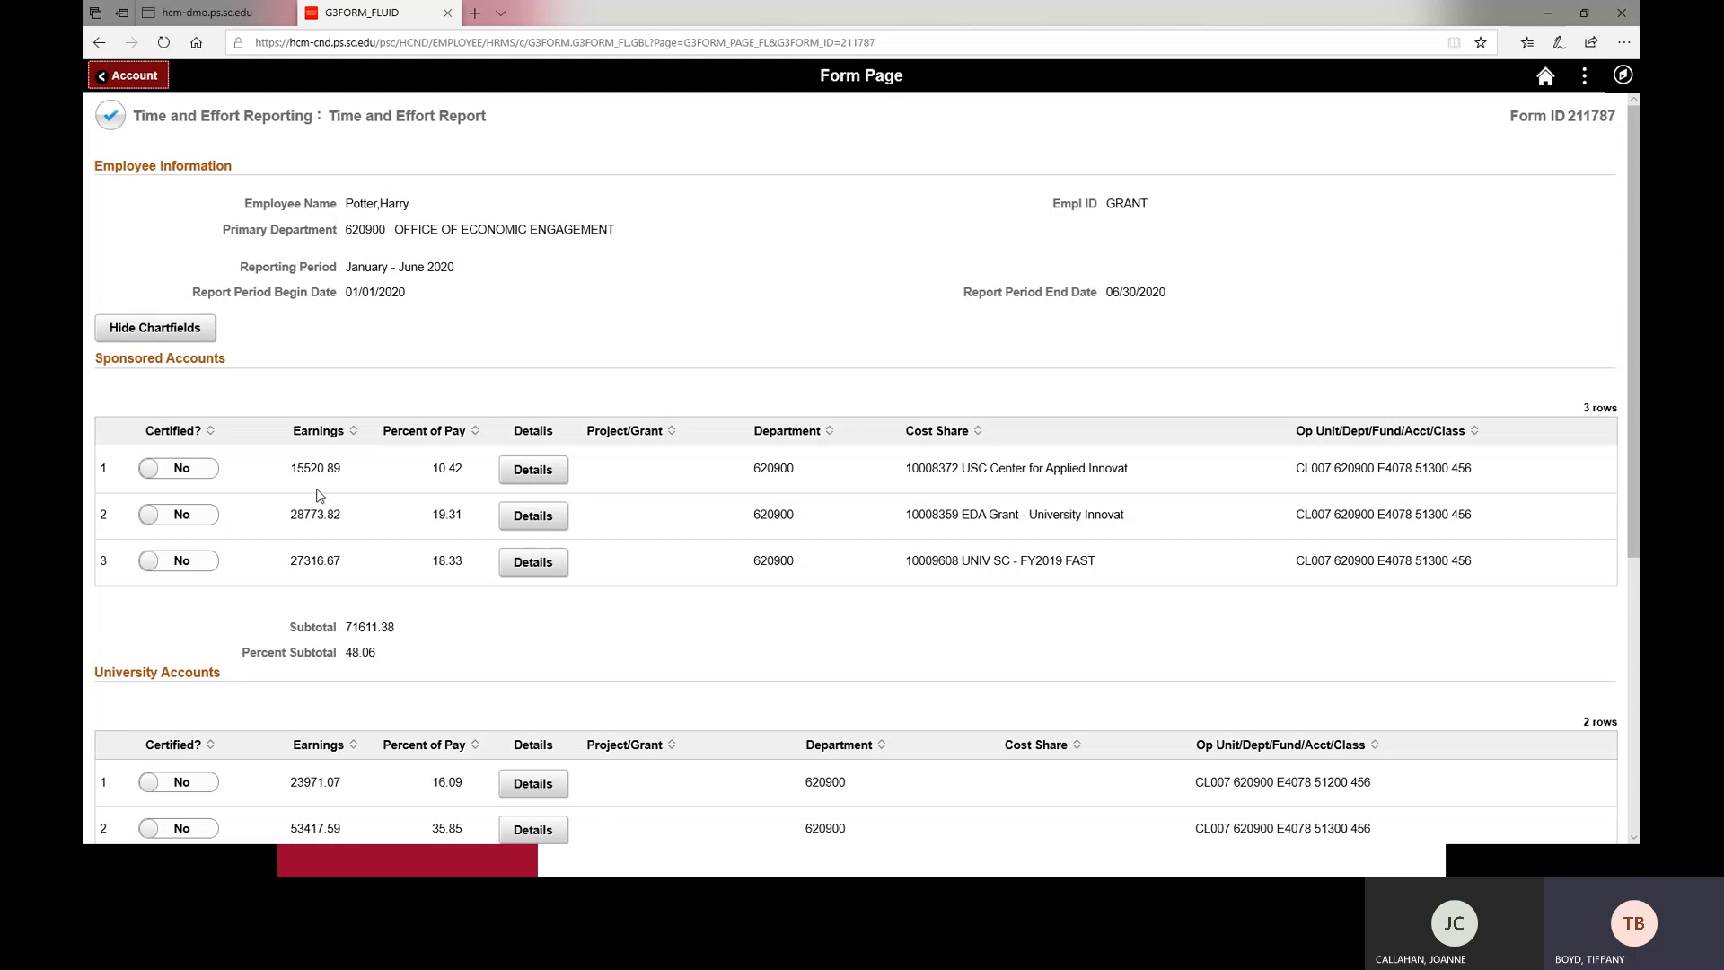
- Mark the first sponsored account line of the Time and Effort Report as certified
scroll(375, 533, down, 3)
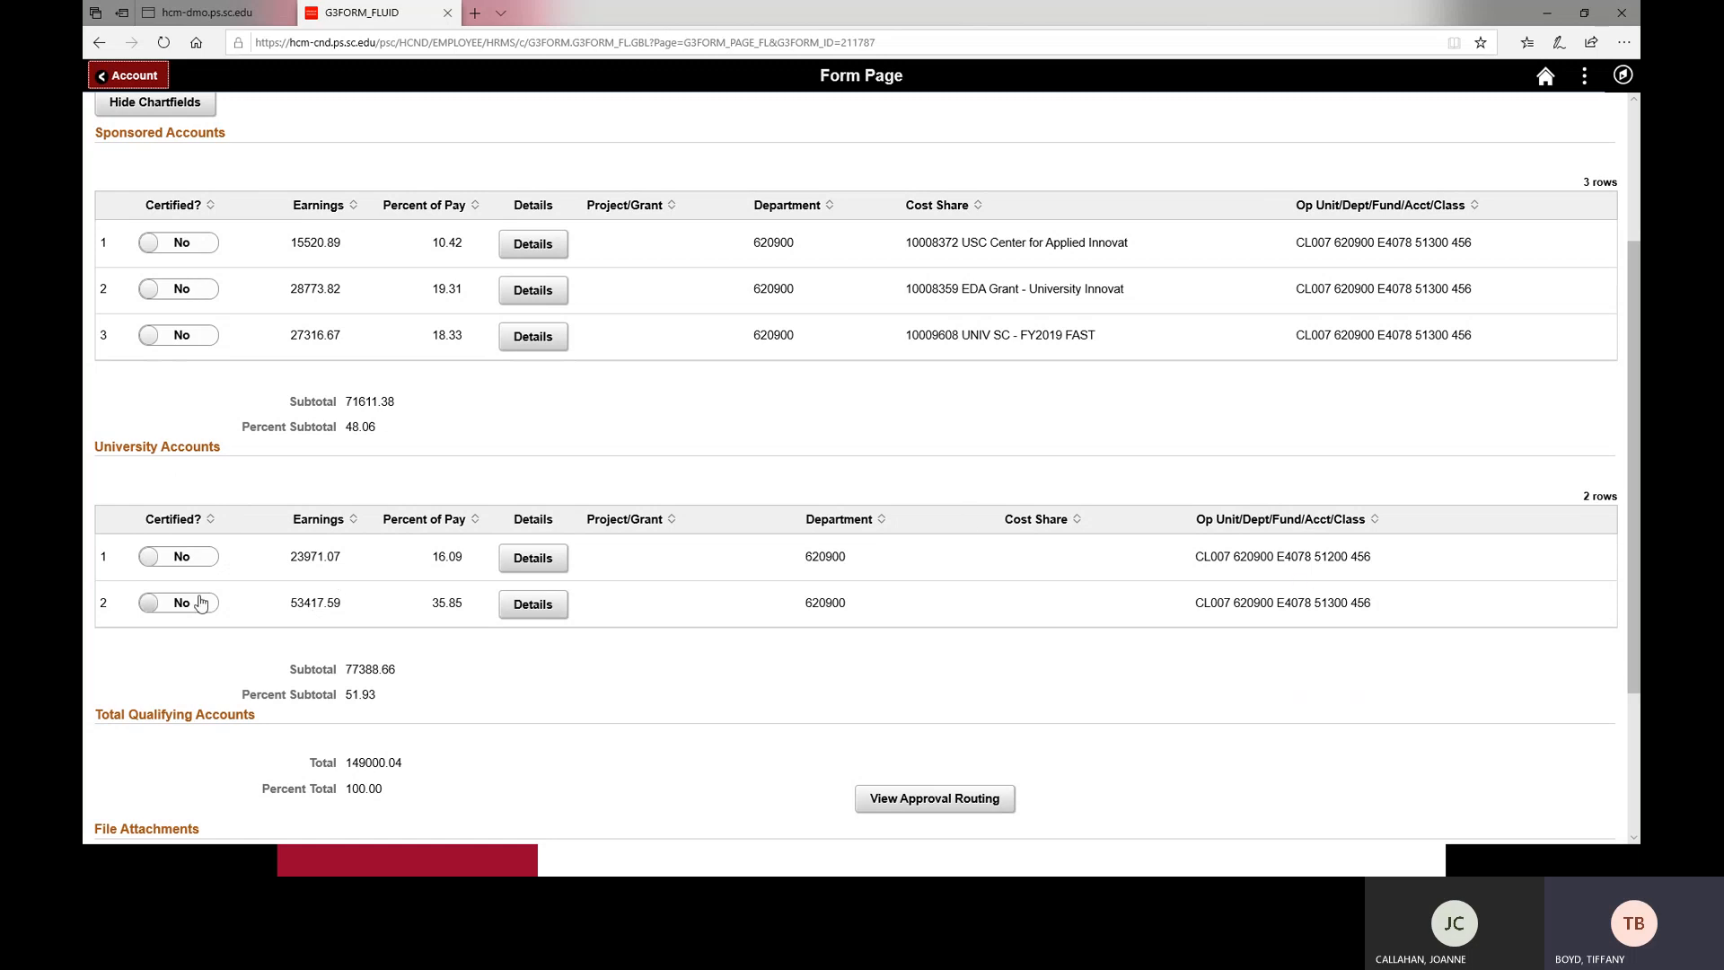
scroll(319, 601, up, 3)
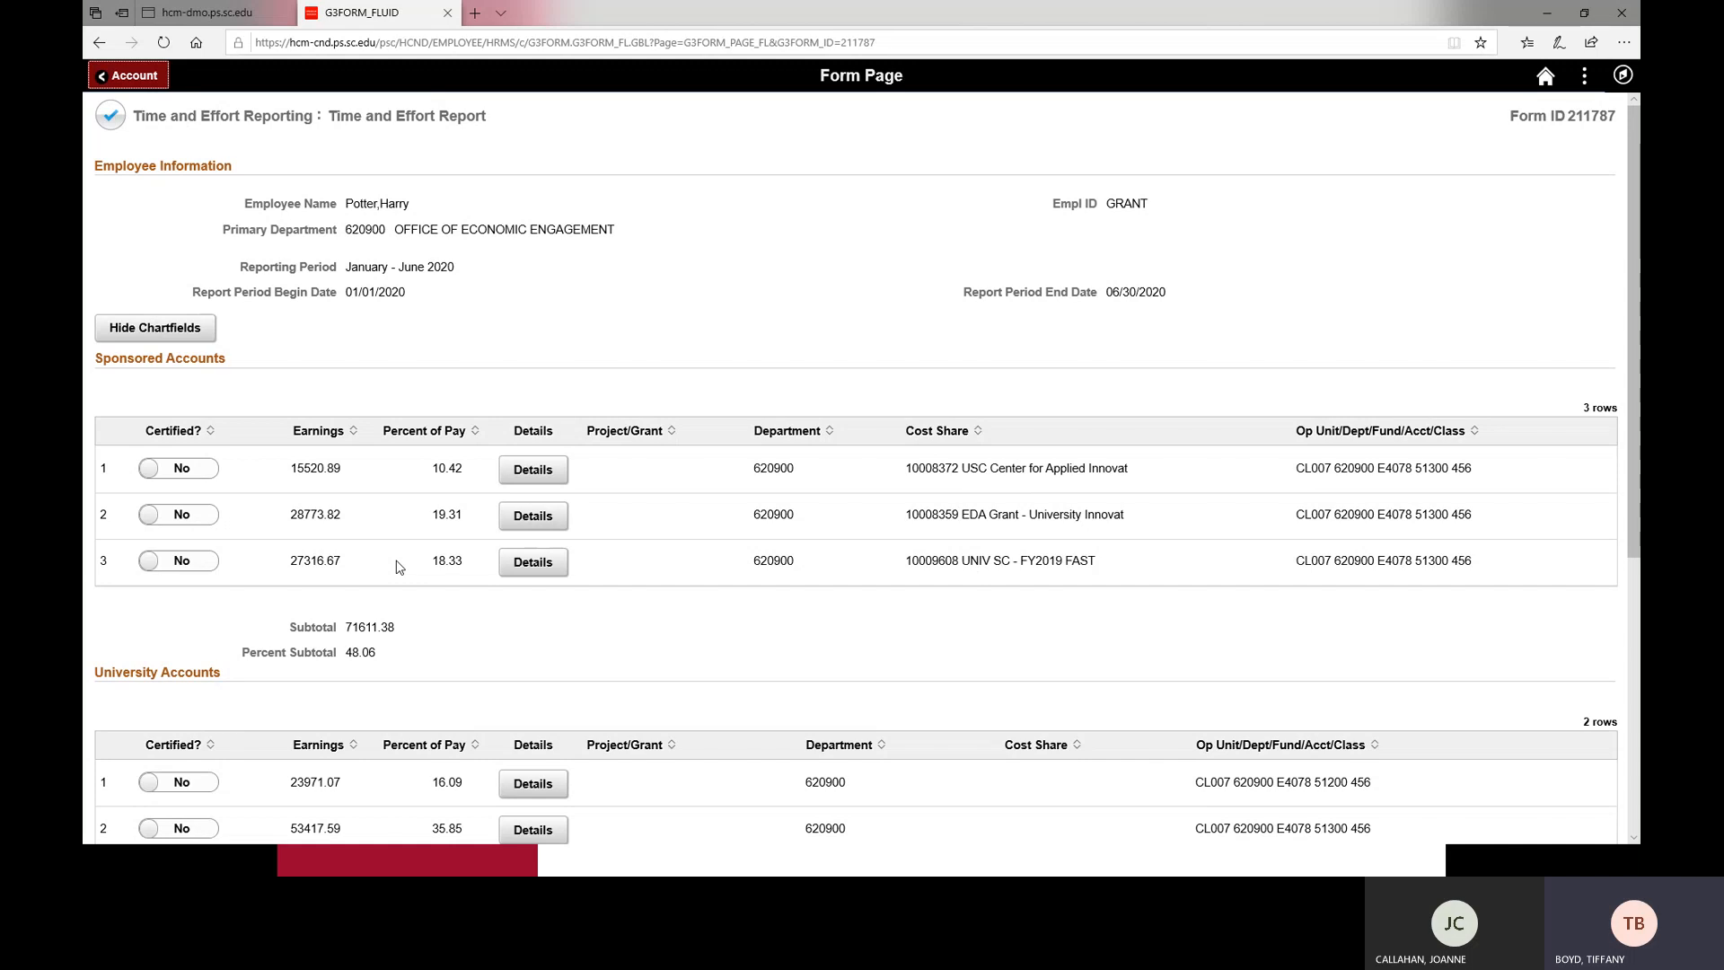
click(208, 474)
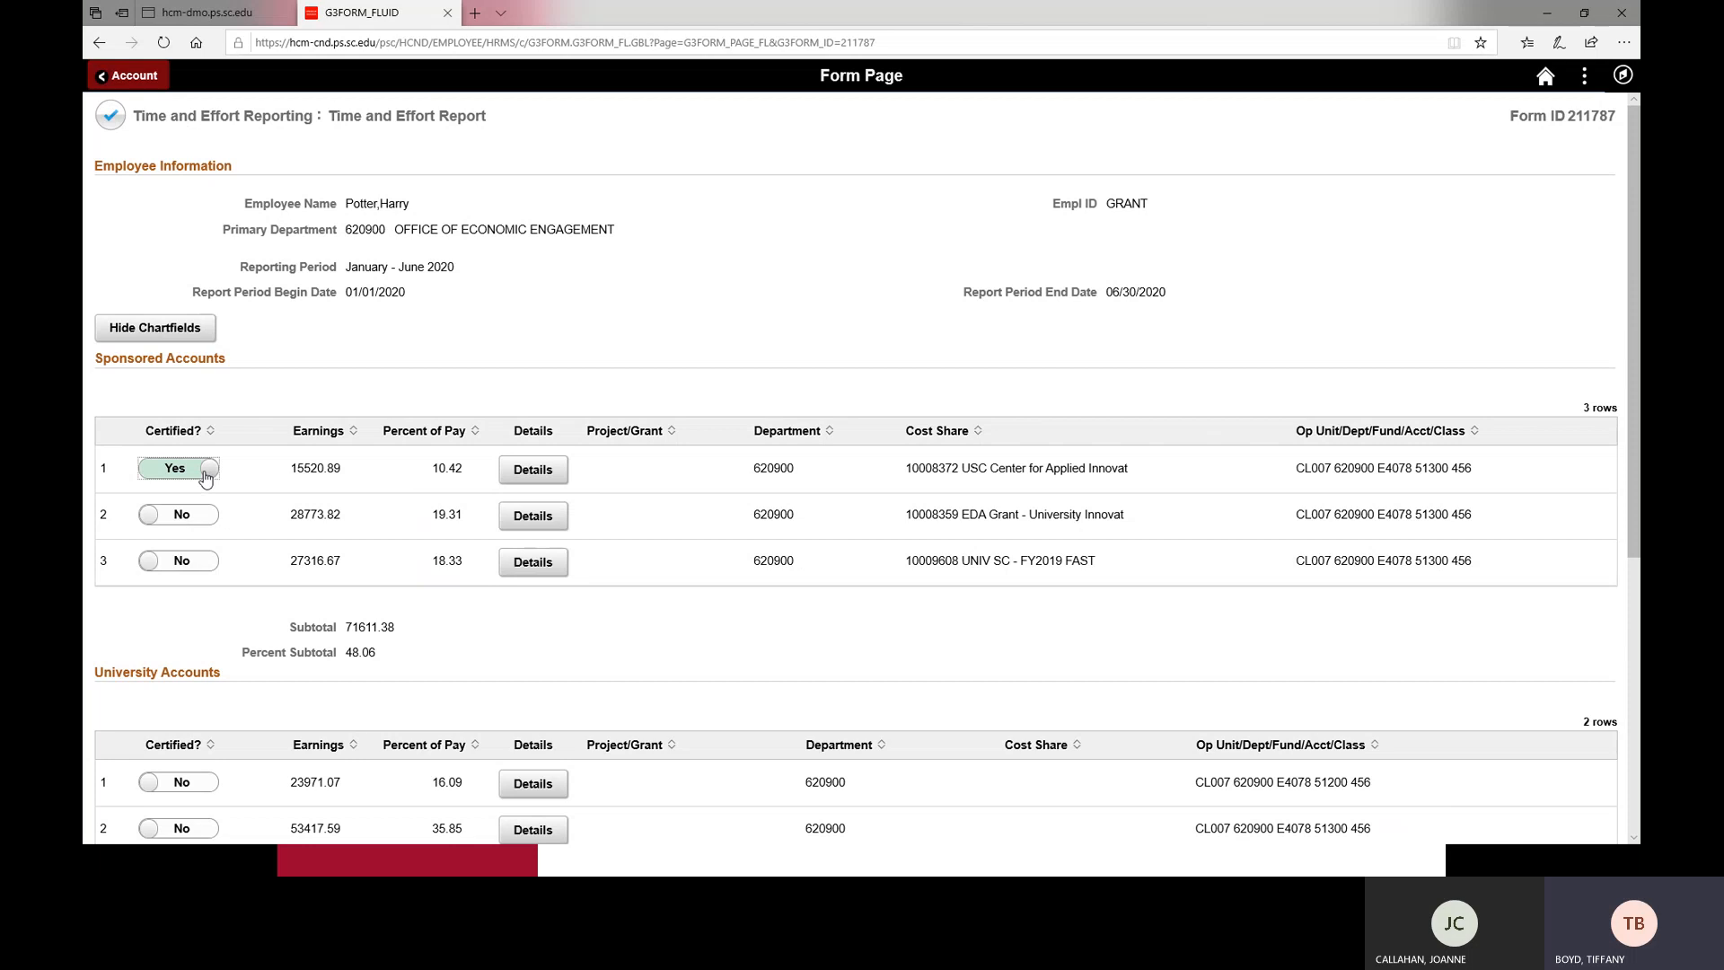
- Expand the Comments section of the report and activate its empty comment field
scroll(206, 480, down, 5)
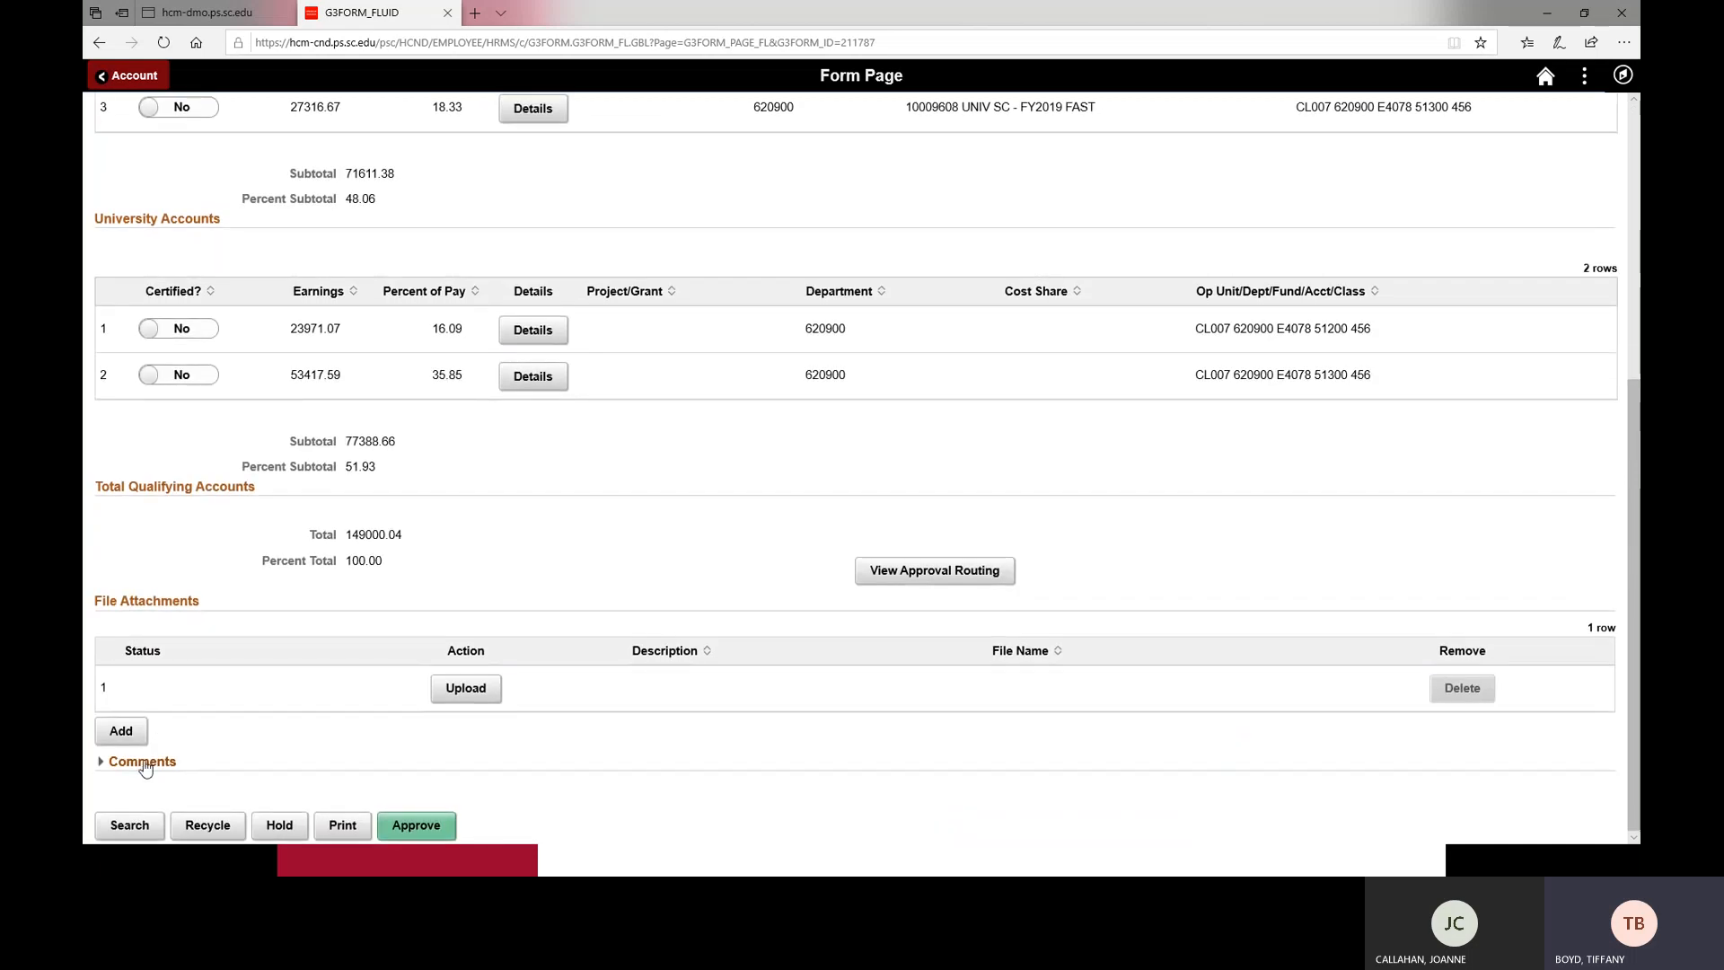
scroll(149, 764, up, 1)
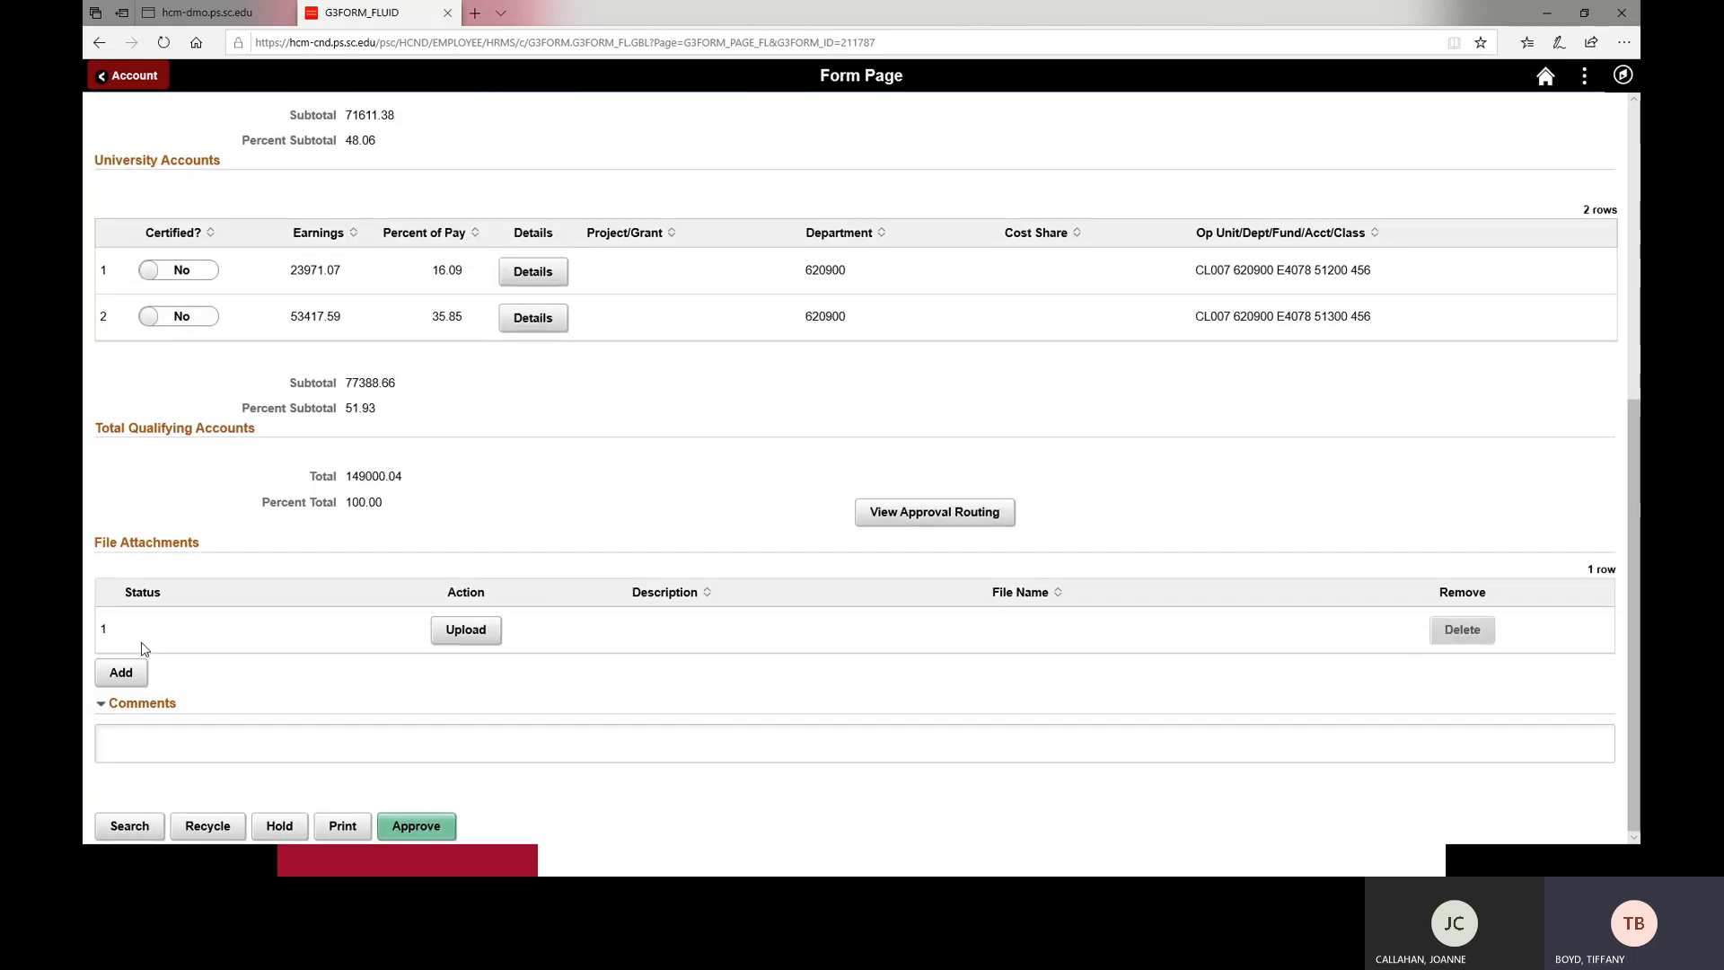
scroll(148, 648, down, 2)
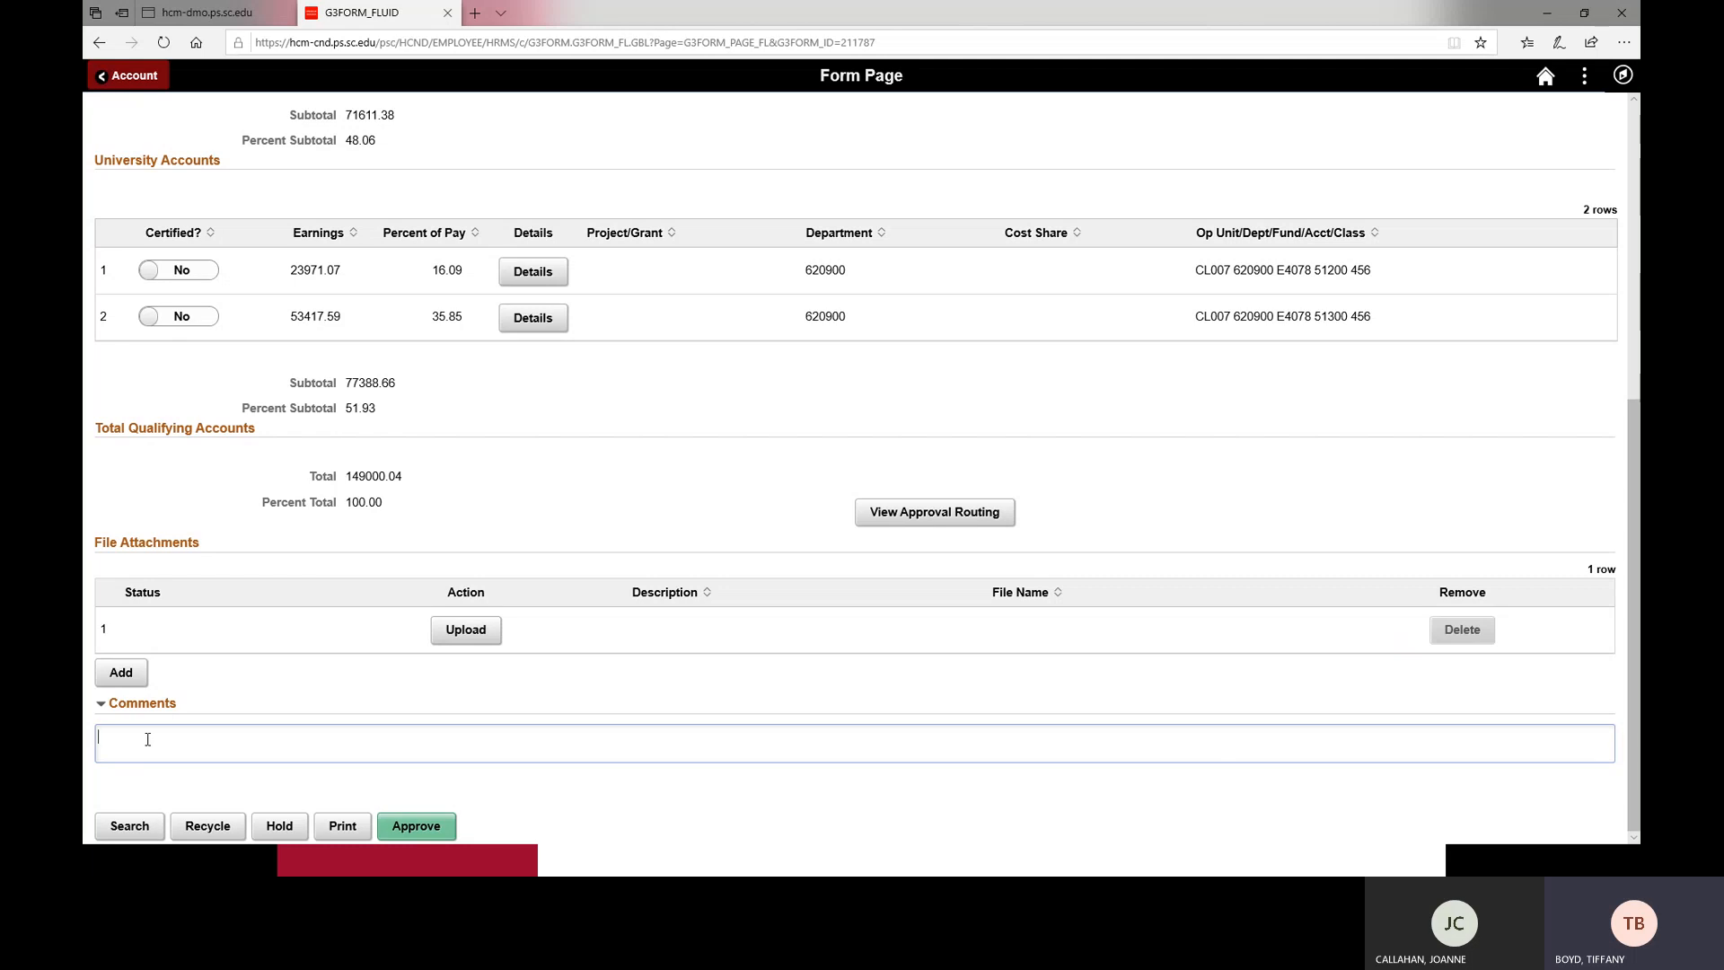
scroll(148, 738, up, 6)
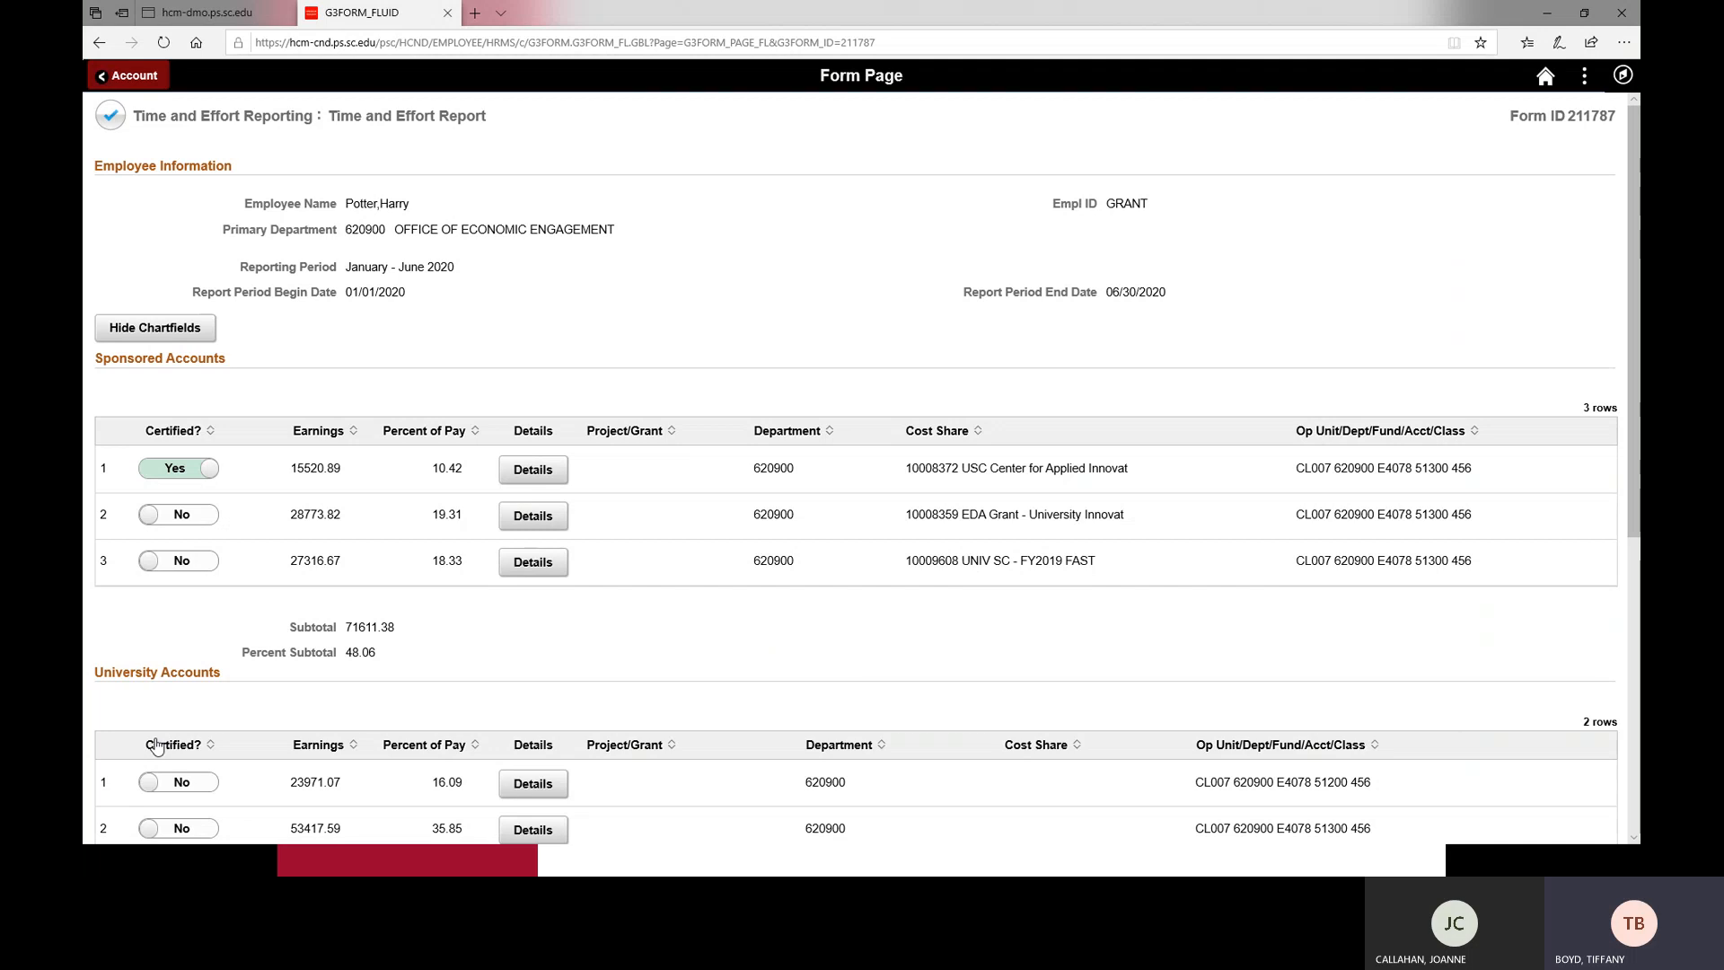
scroll(157, 745, down, 6)
click(193, 753)
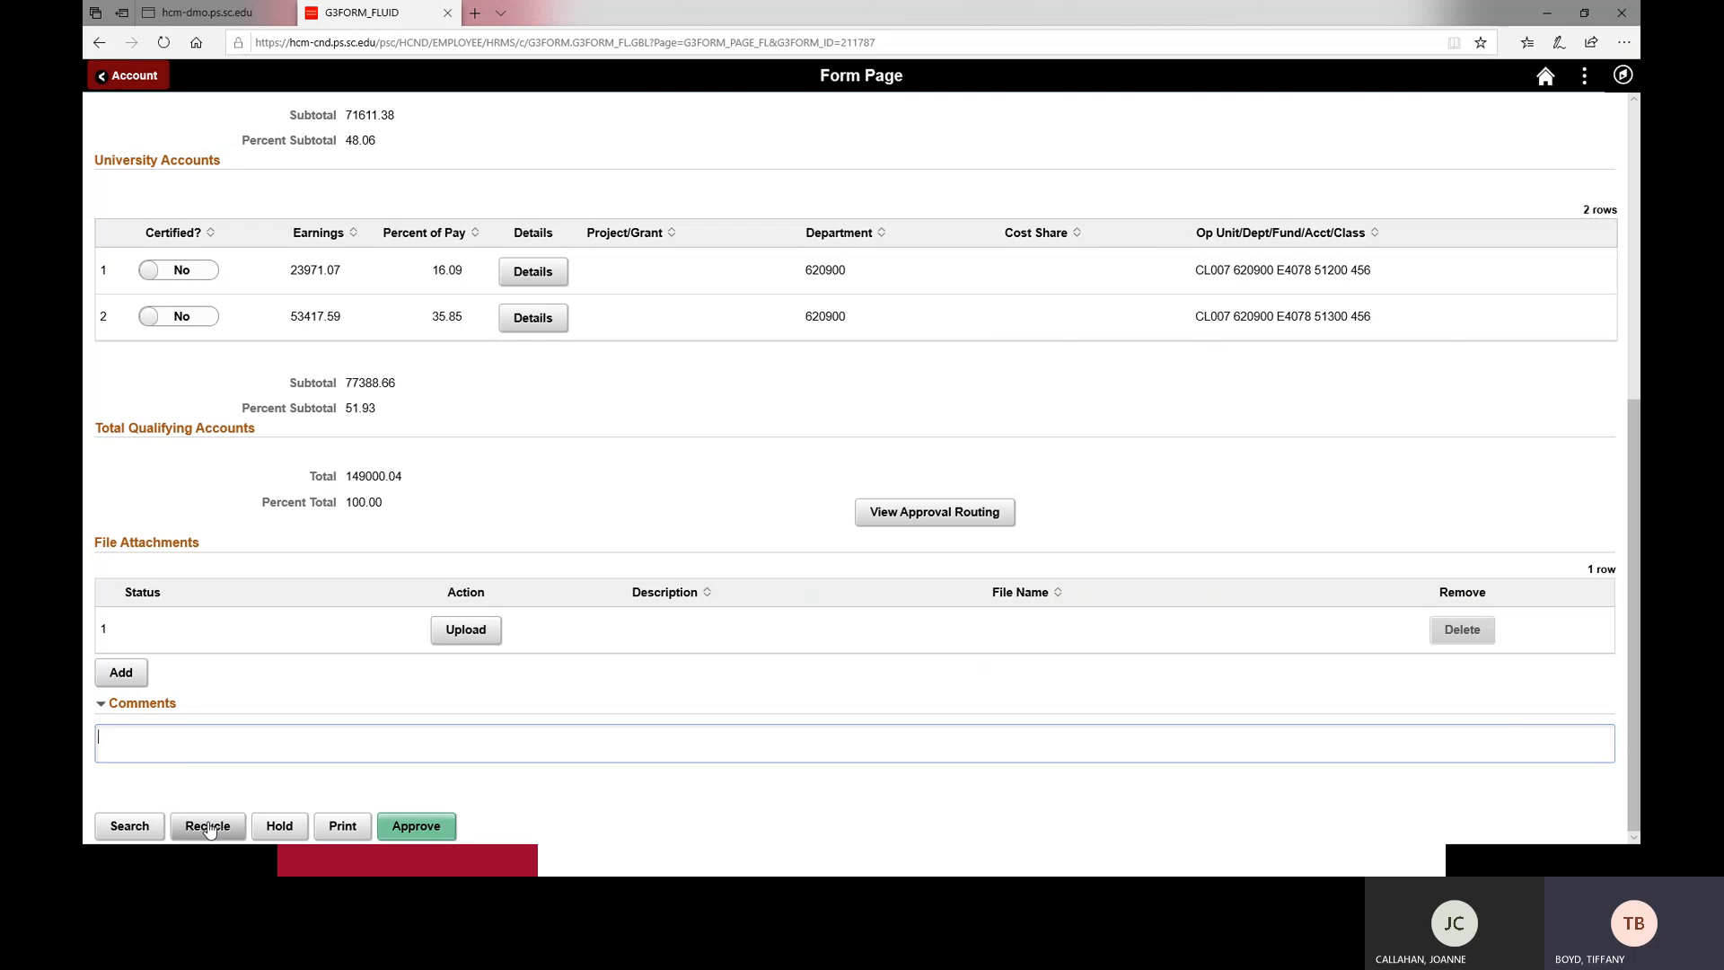
- View the Line Detail of the first sponsored account's earnings and close it
scroll(216, 814, up, 6)
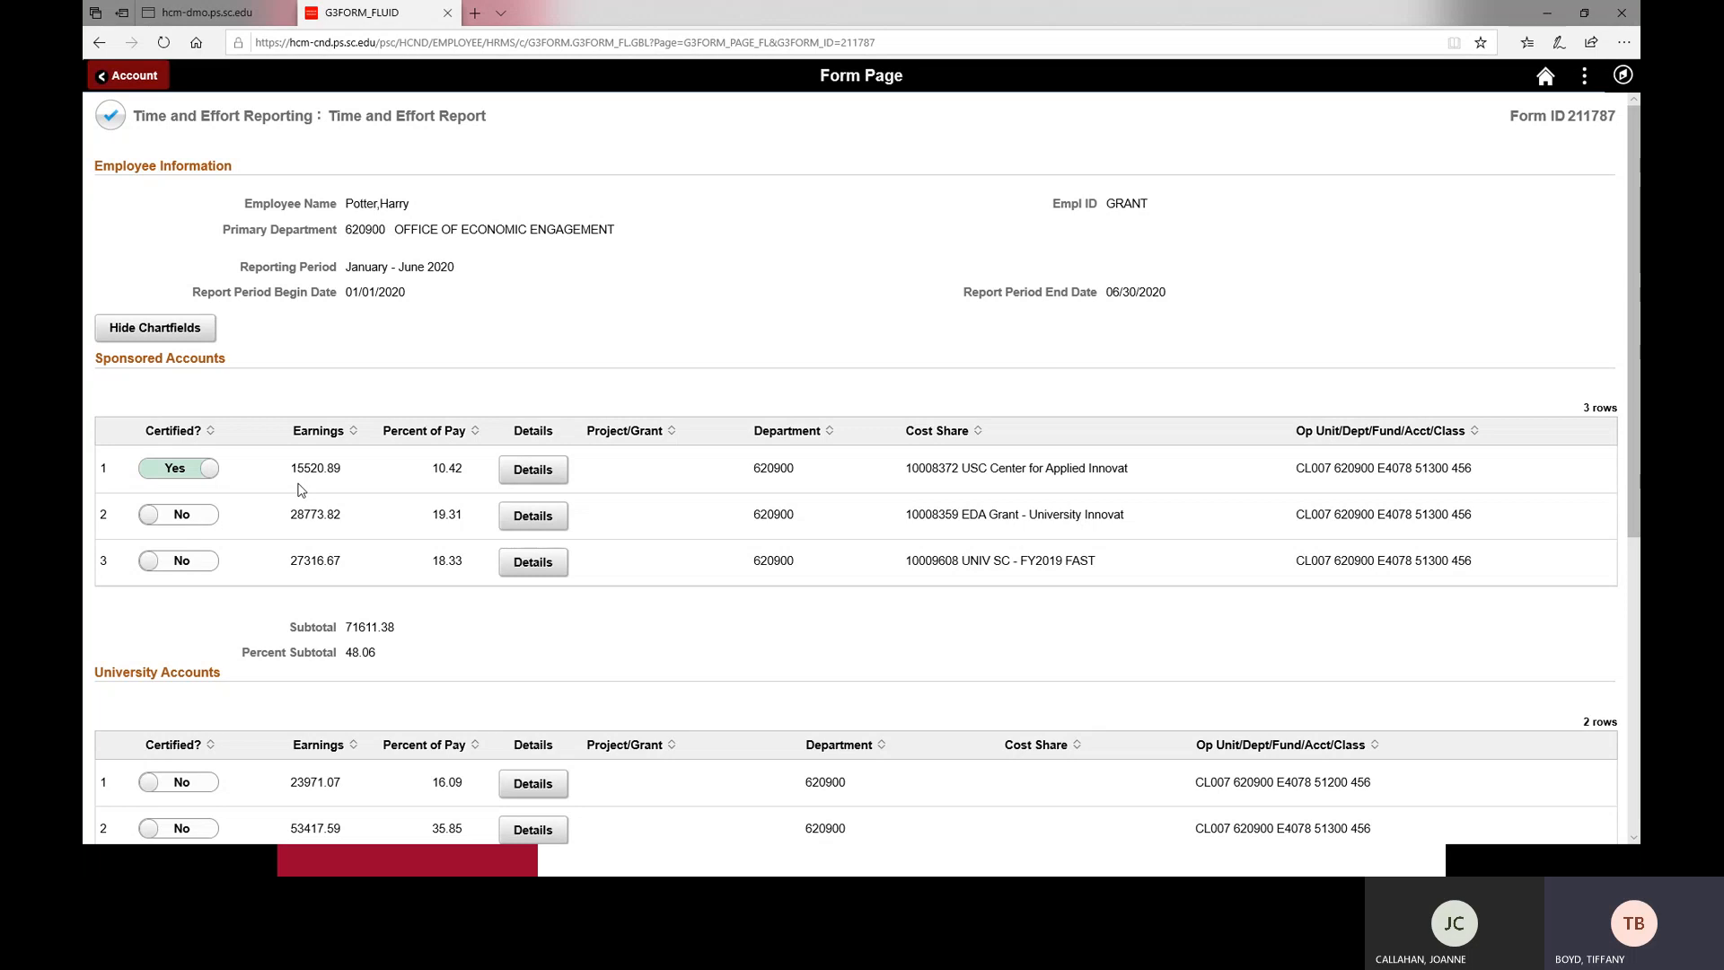
click(550, 473)
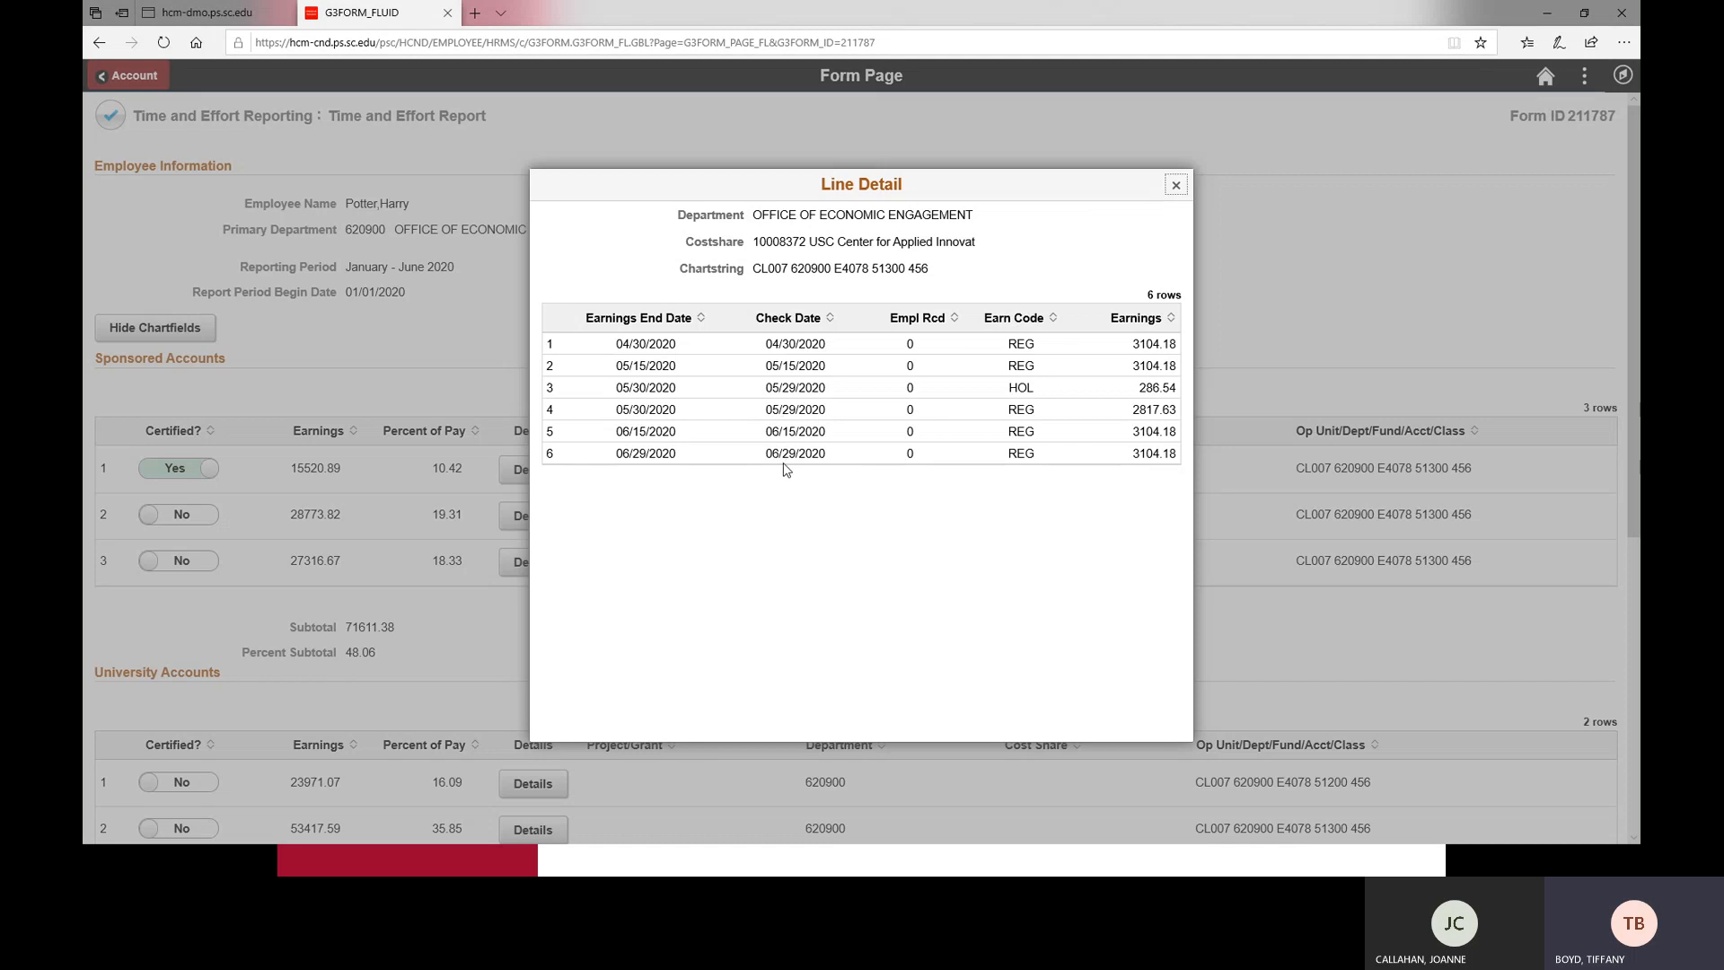
click(1175, 188)
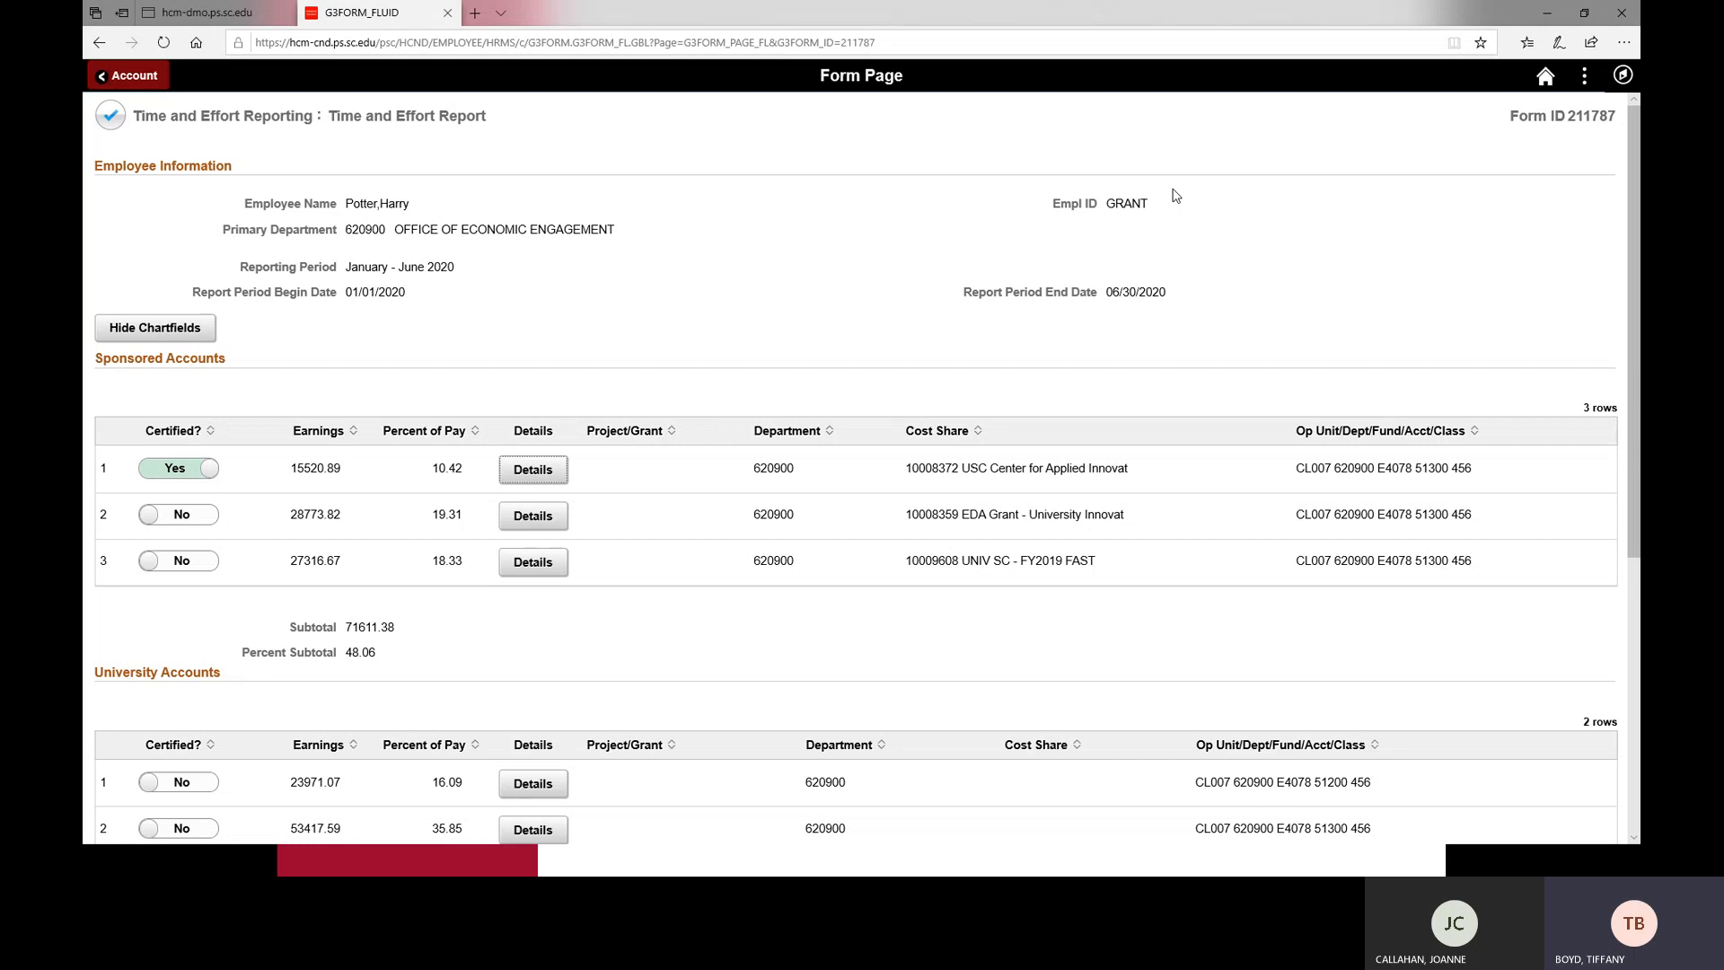
- Mark the second and third sponsored account lines and both university account lines as certified
click(213, 517)
click(203, 567)
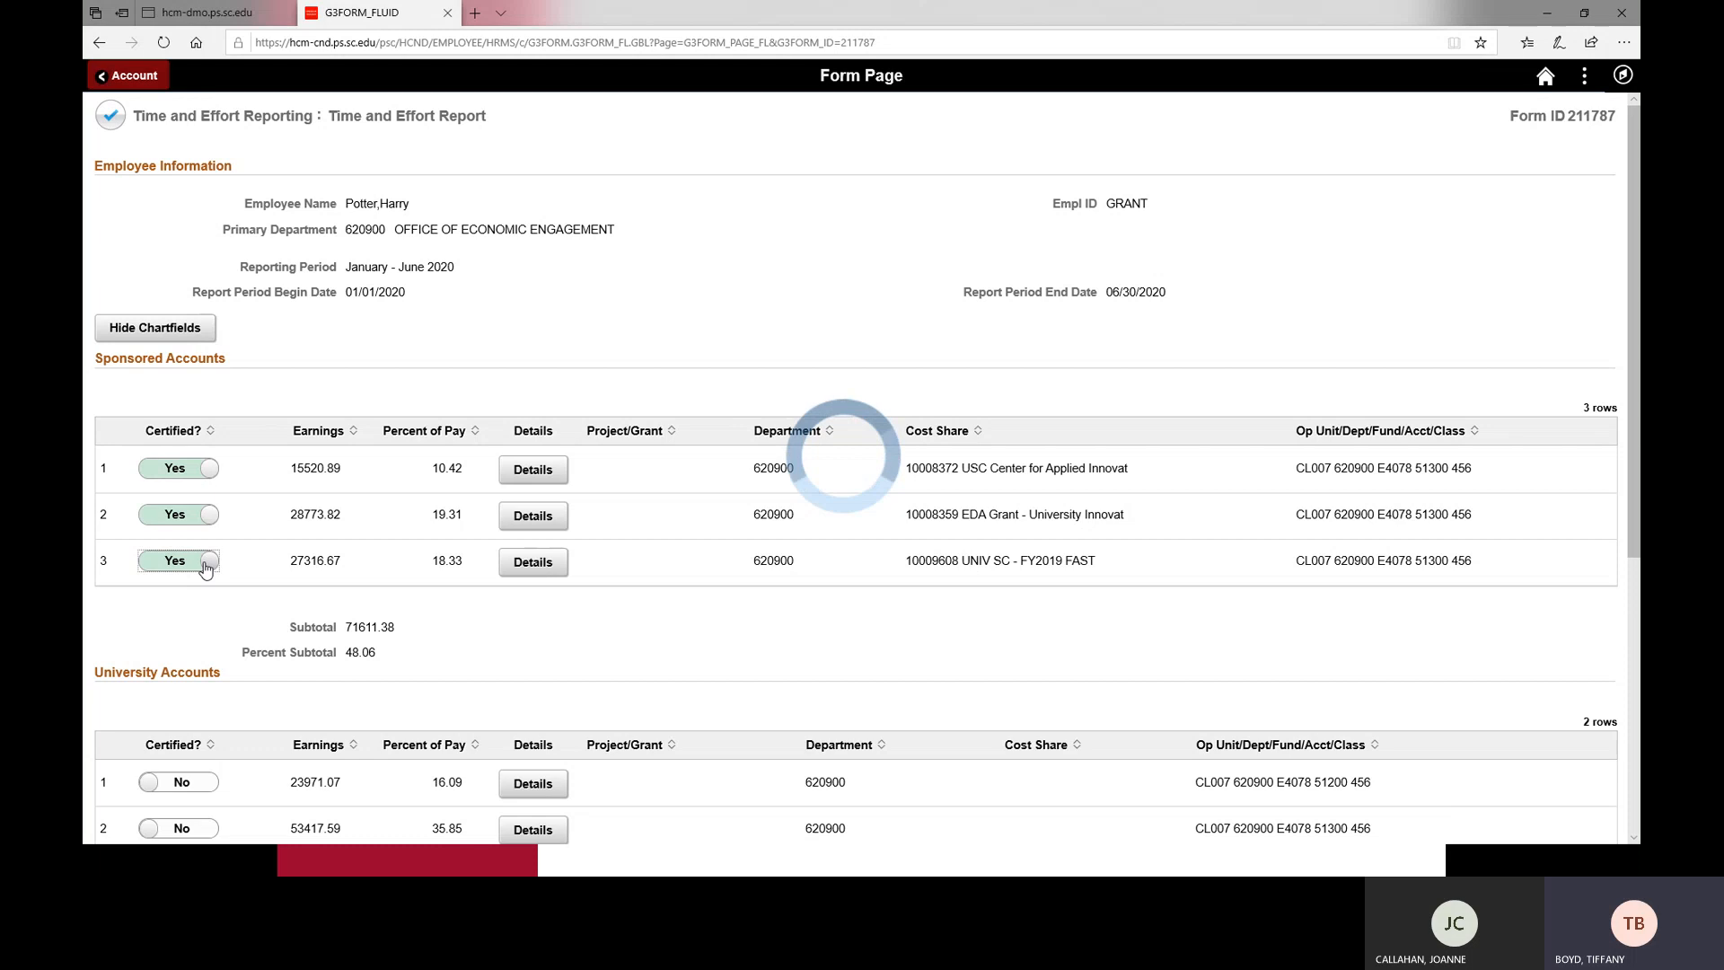
scroll(205, 566, down, 3)
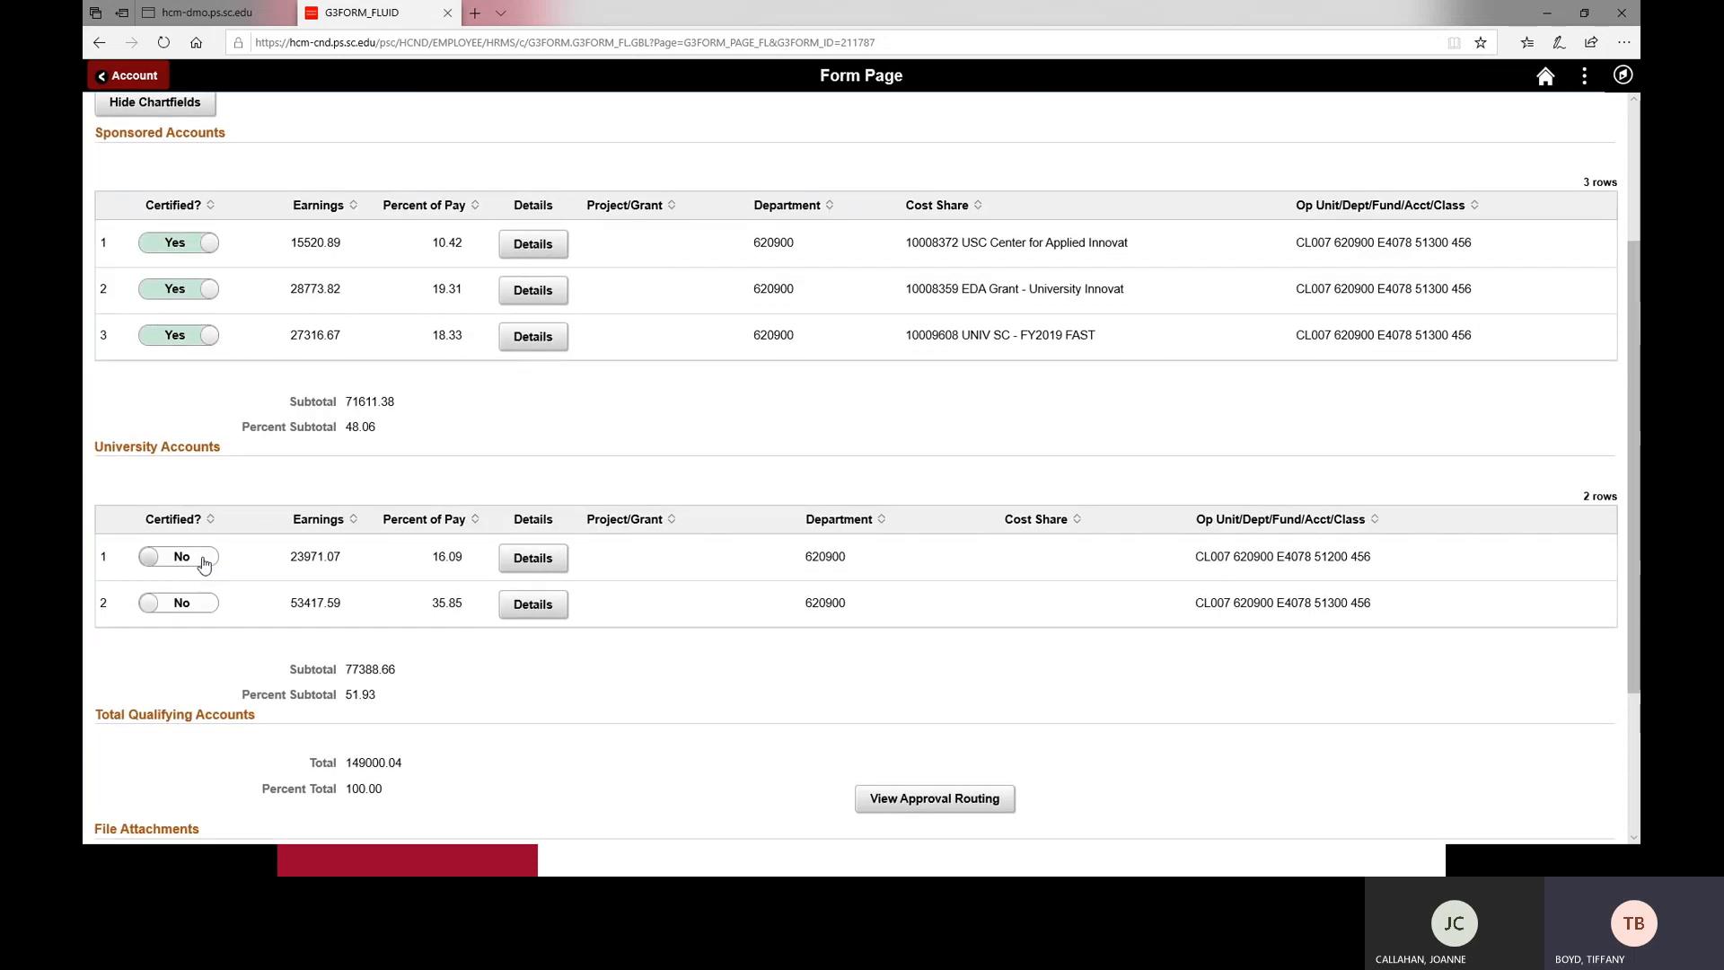
click(202, 558)
scroll(205, 564, down, 1)
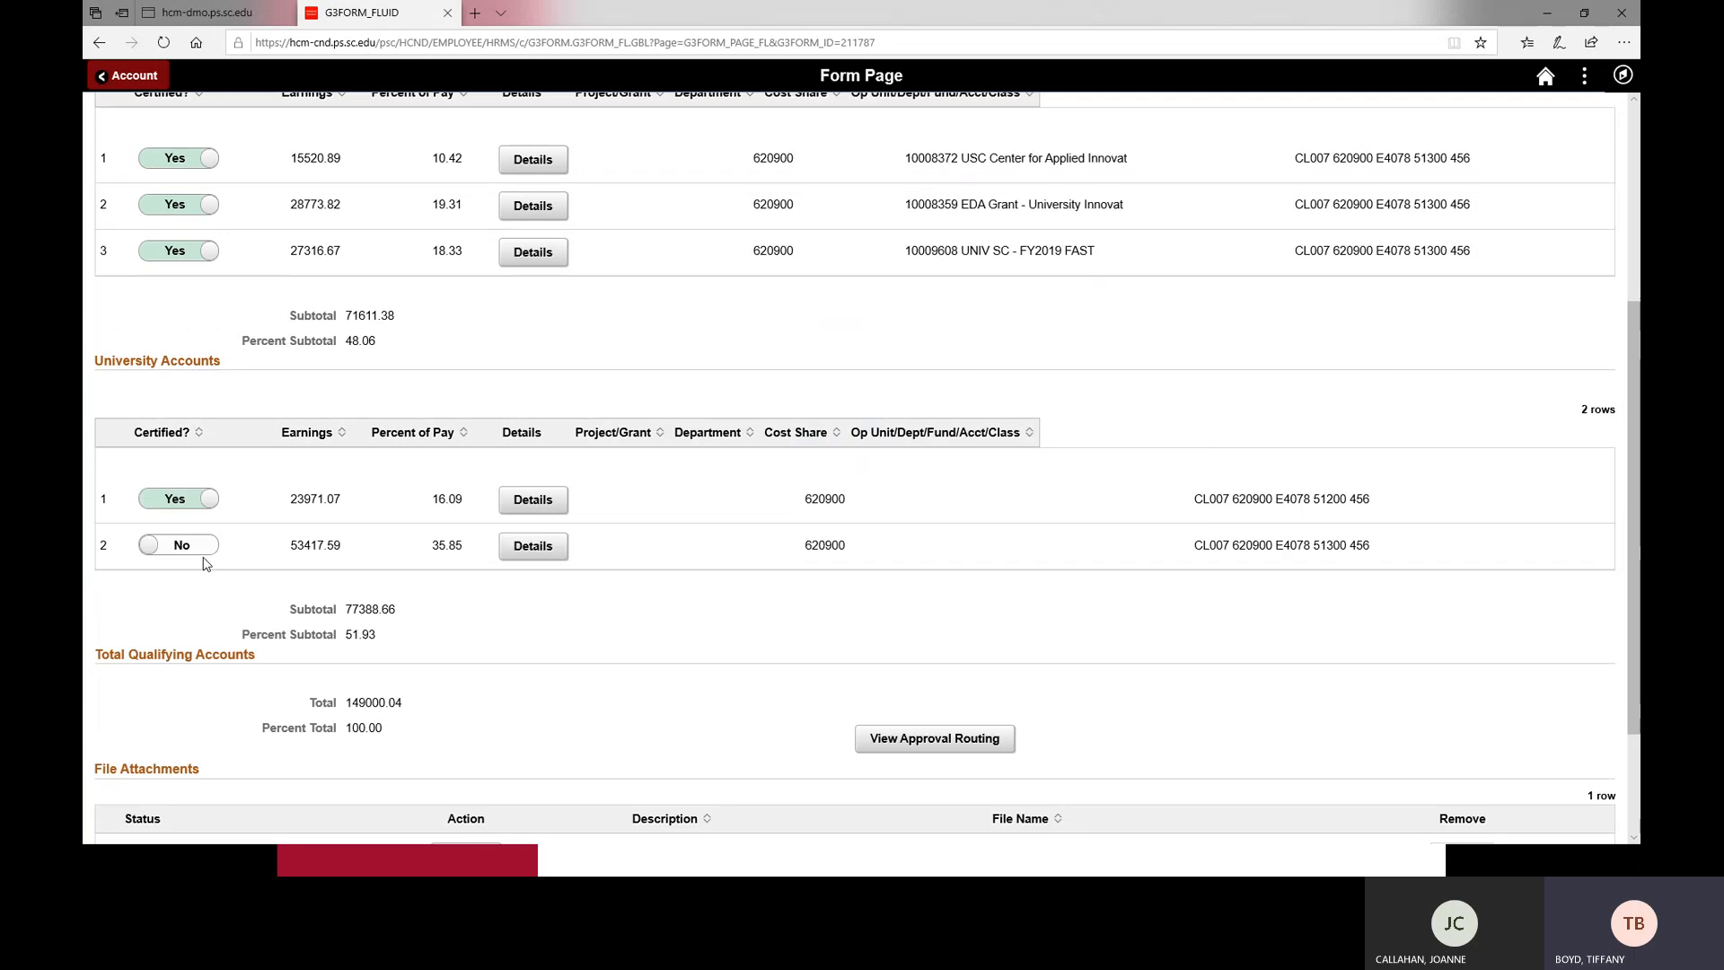
click(210, 494)
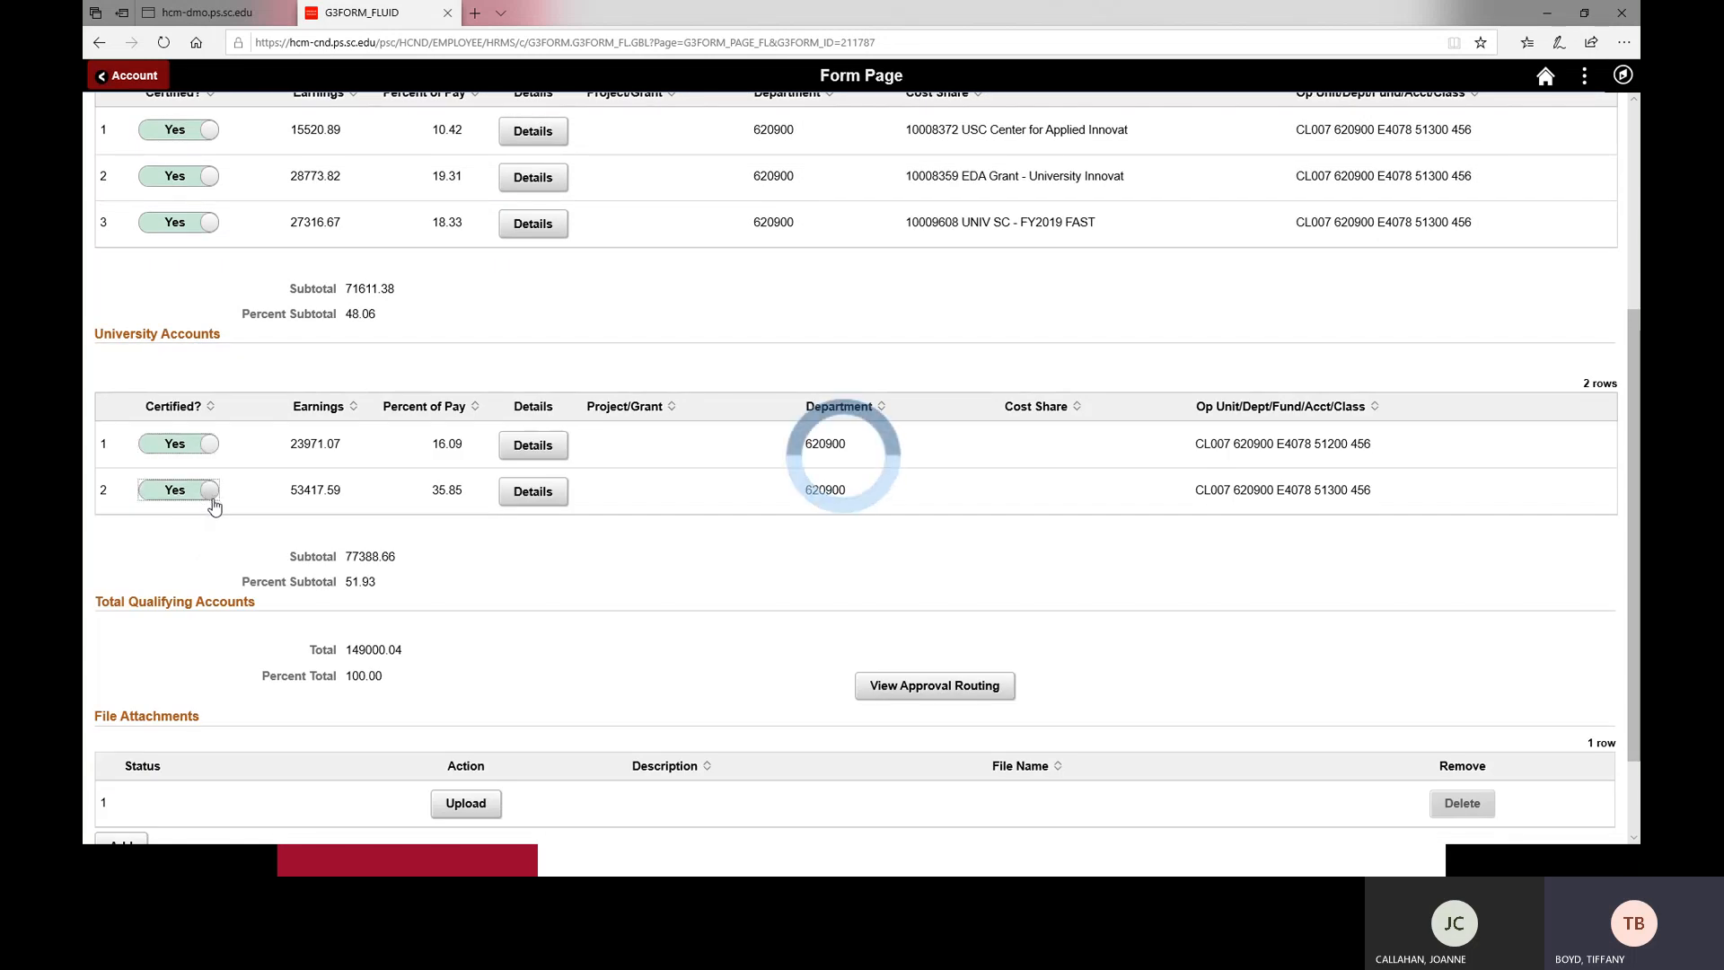
- Open the report's current approval routing and review its Employee, Parallel and Supervisor stages
scroll(728, 588, down, 3)
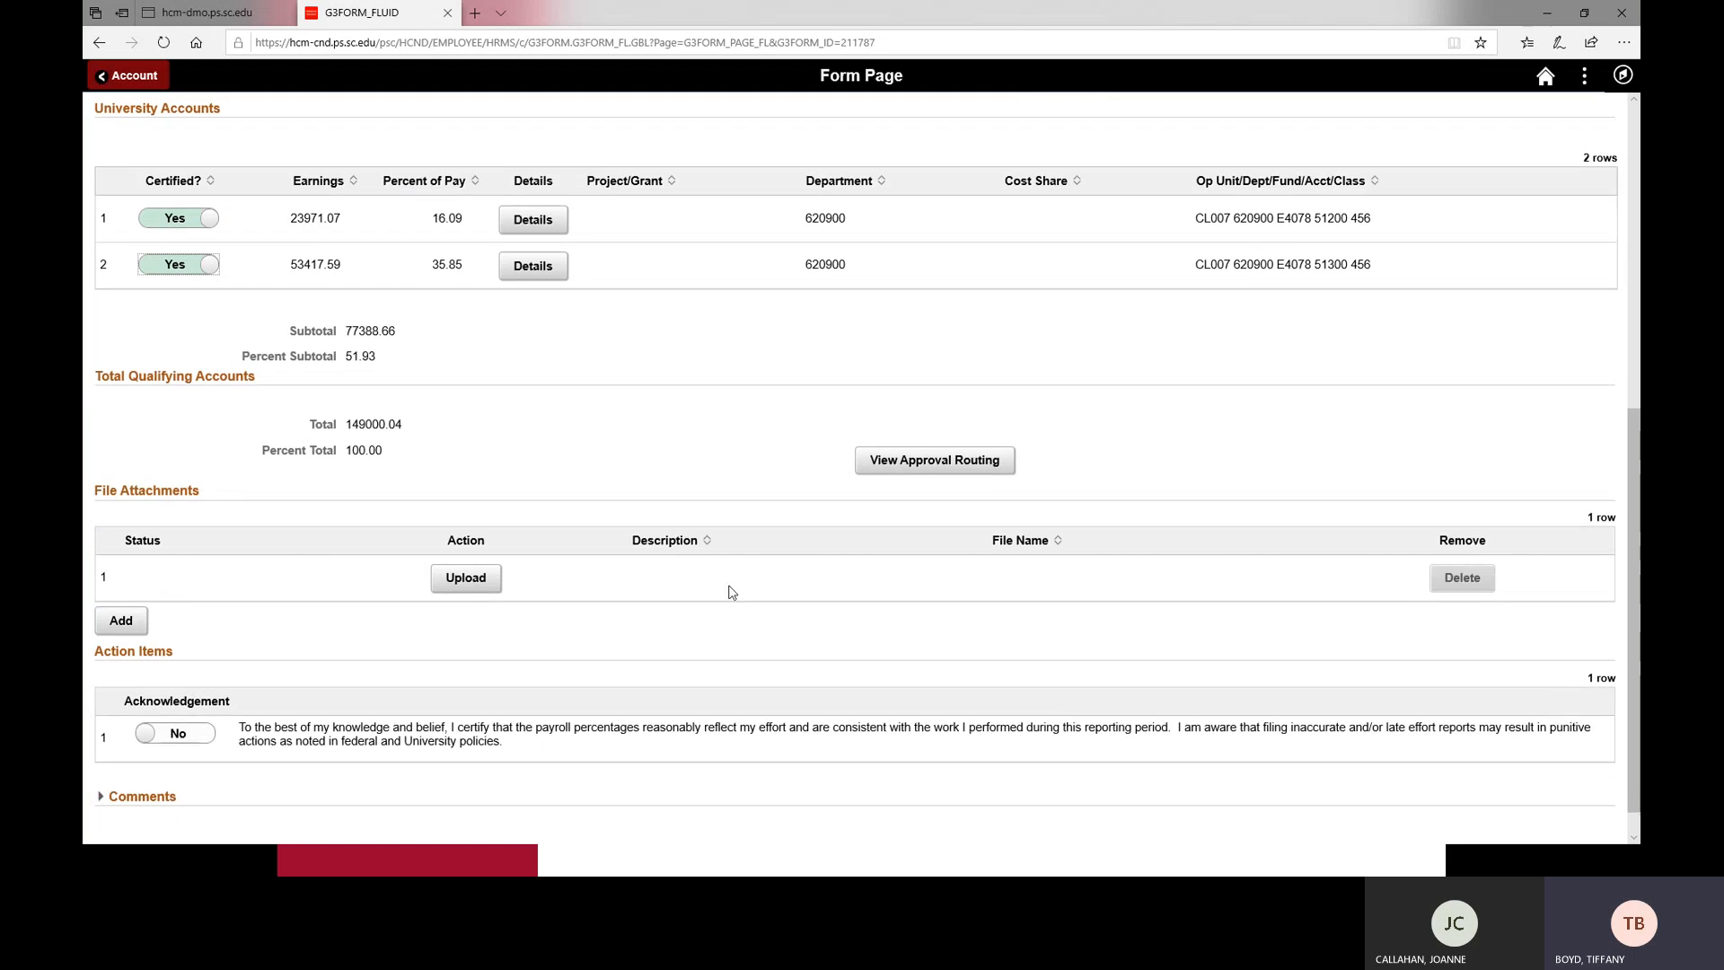
click(924, 461)
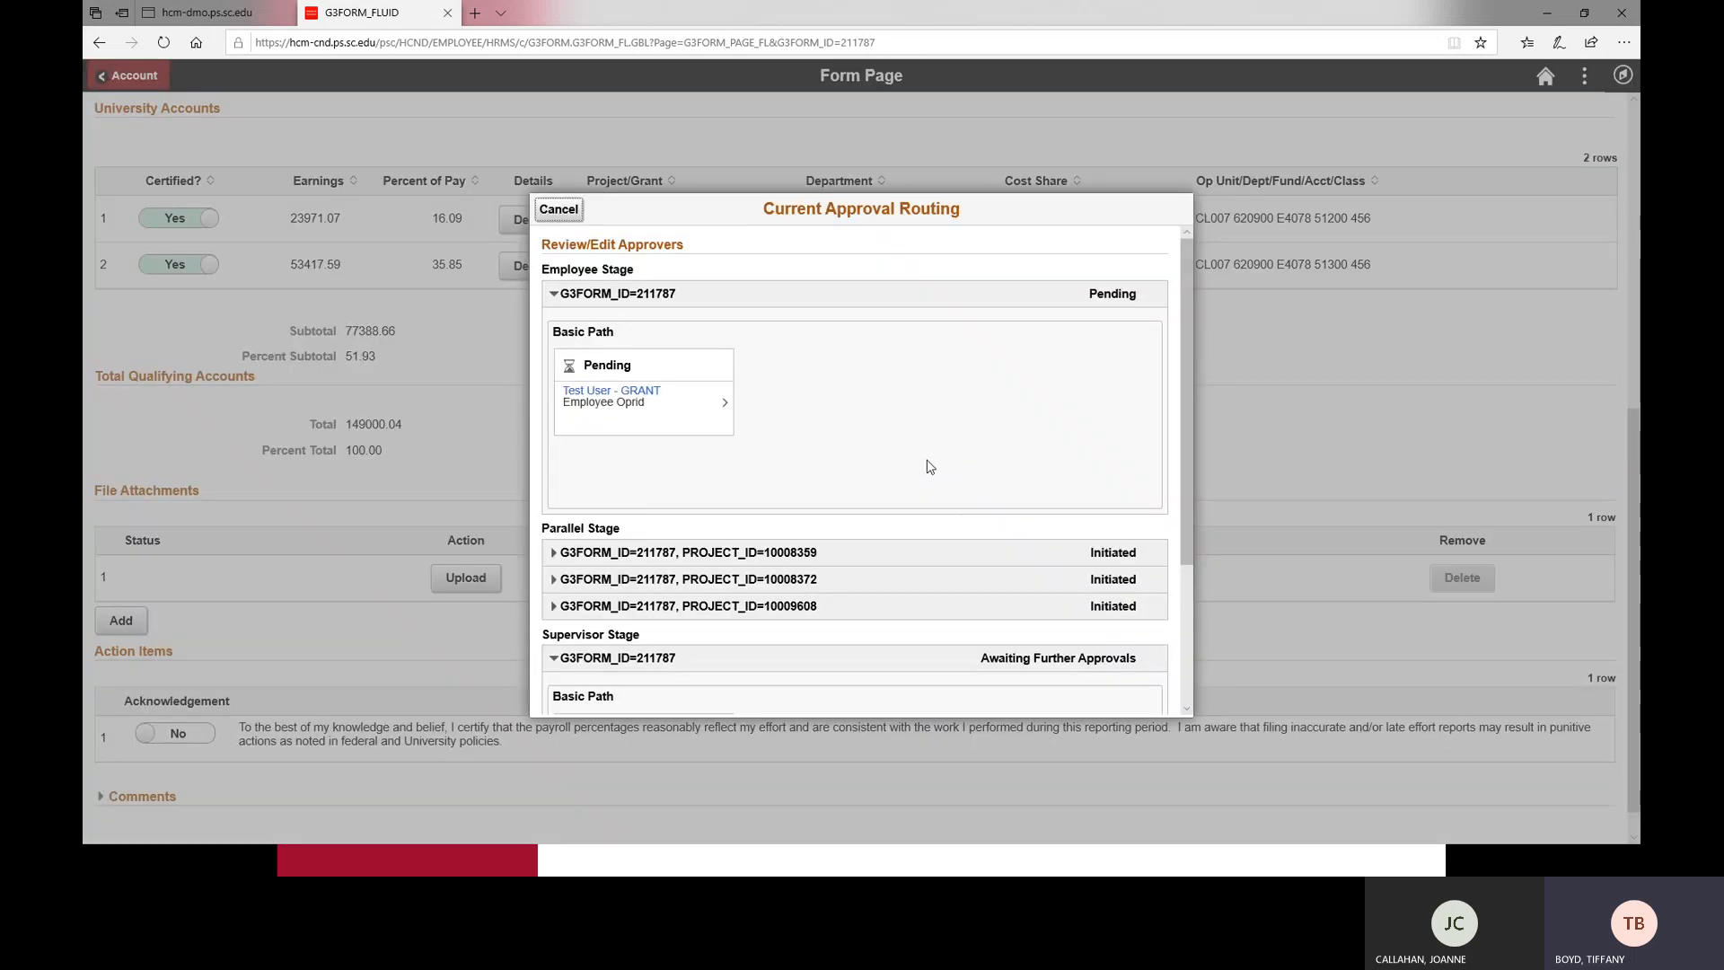
scroll(929, 465, down, 1)
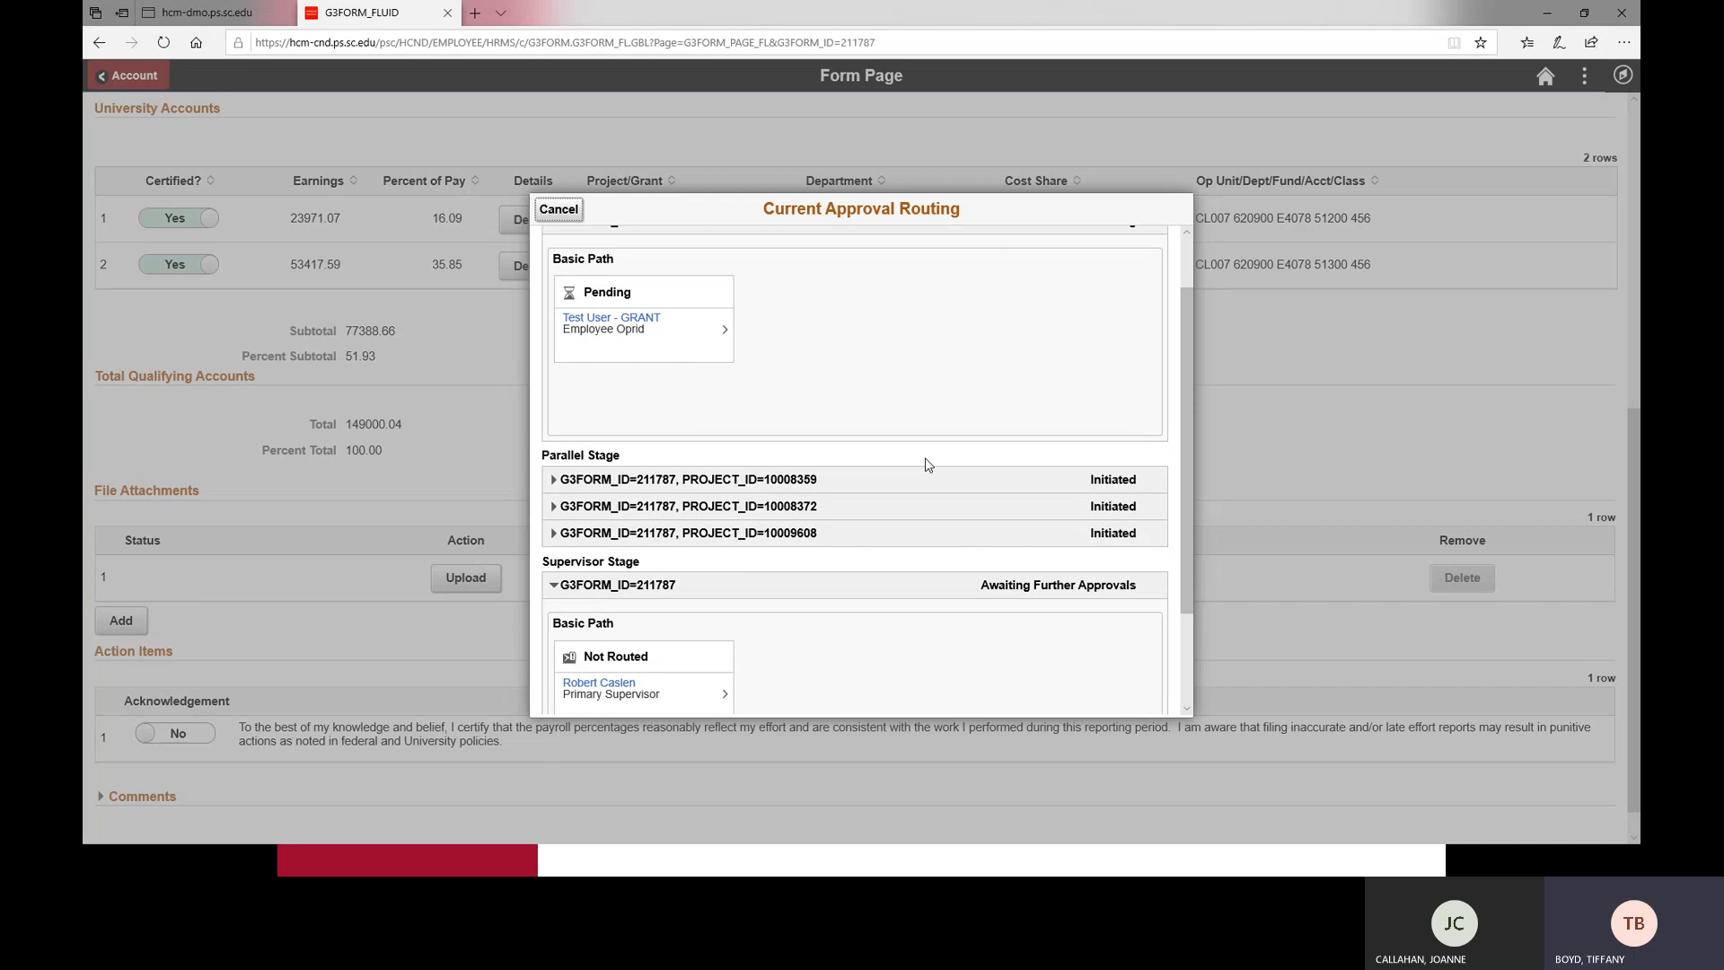
scroll(835, 556, down, 2)
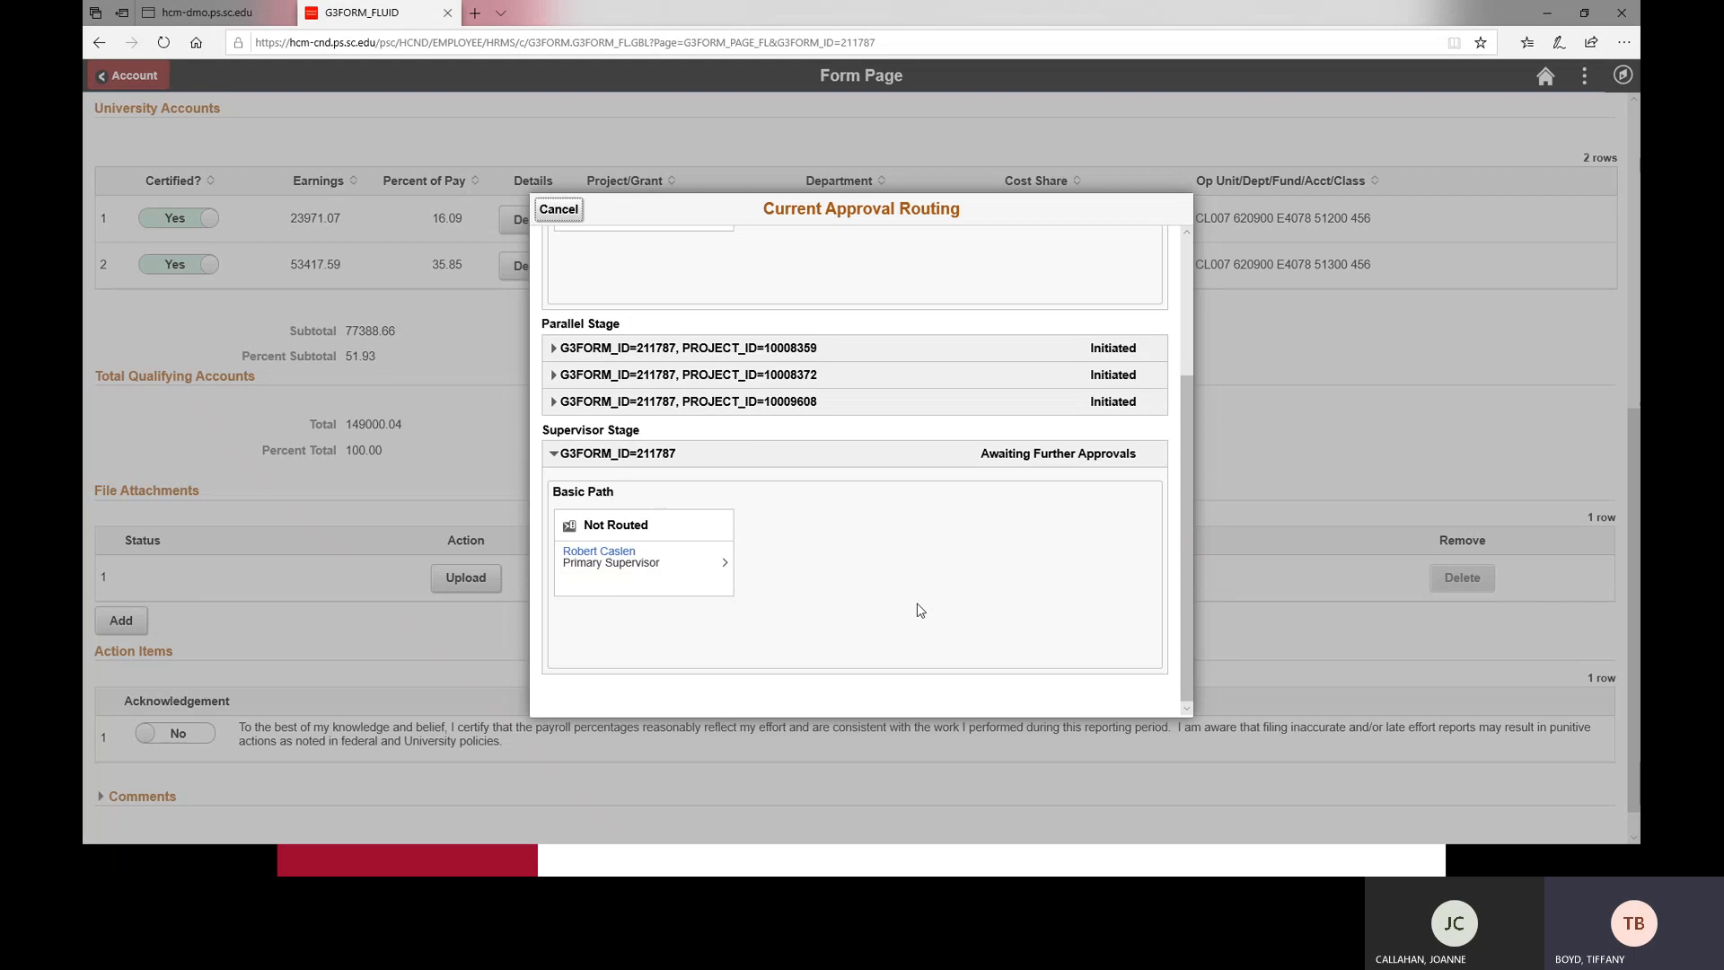
scroll(915, 604, up, 3)
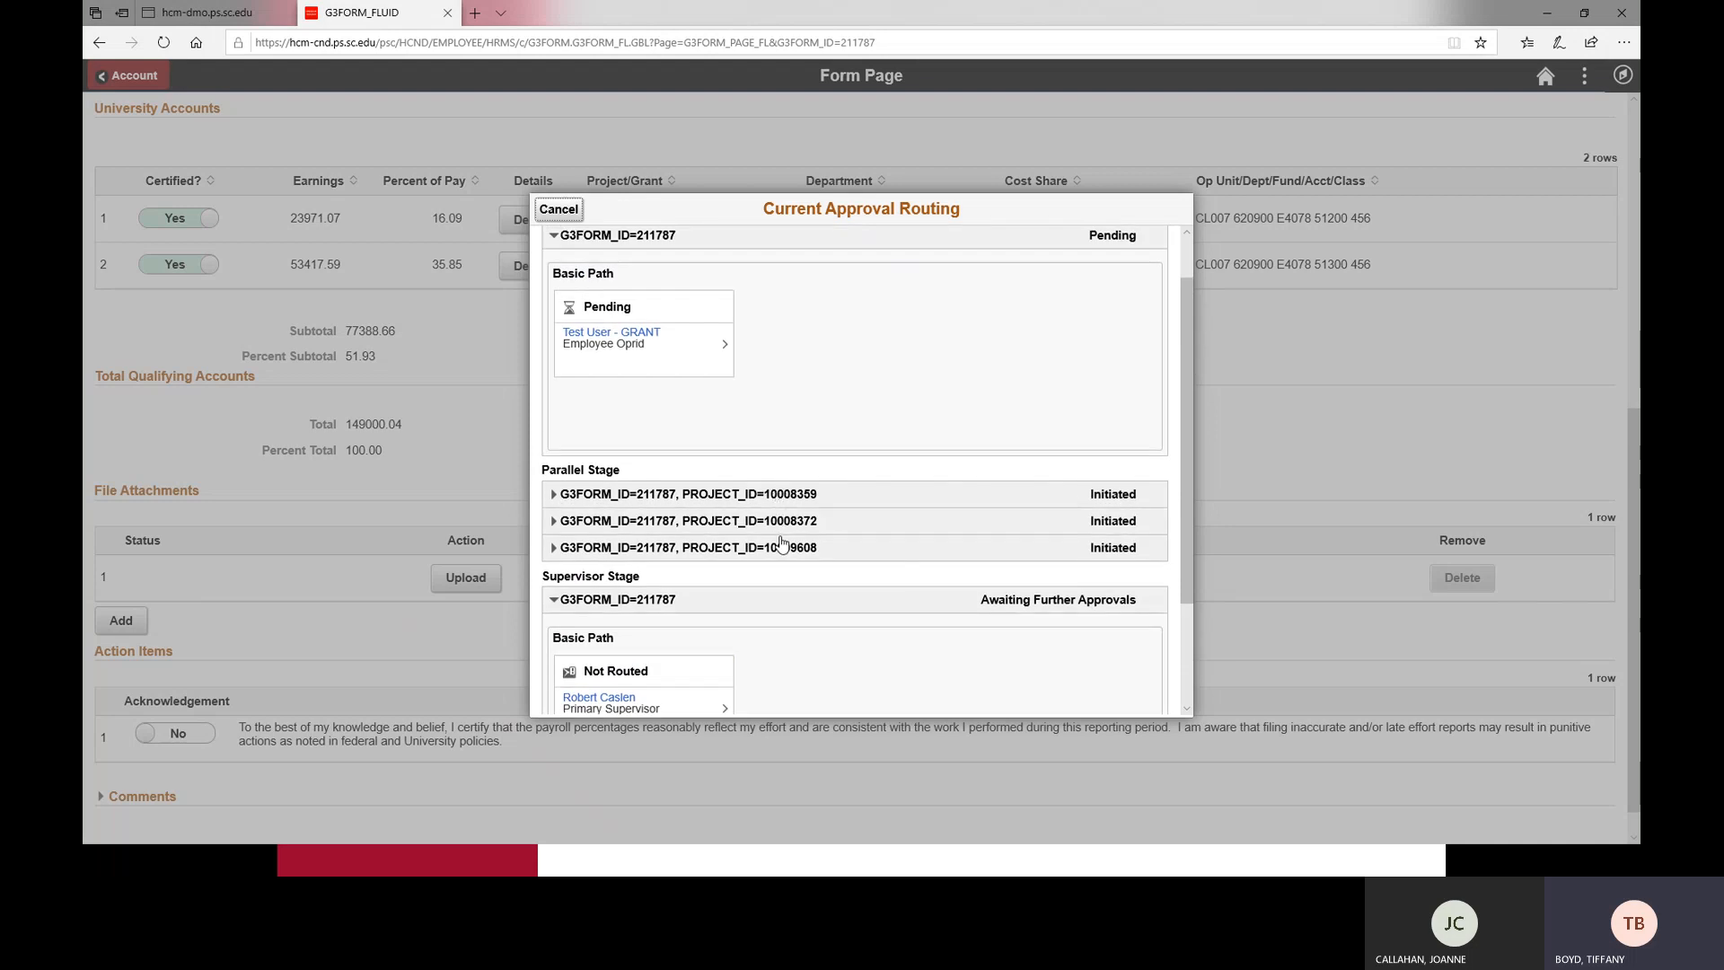
- Expand each of the three projects in the Parallel Stage to check their approvers, and close the approval routing
click(760, 495)
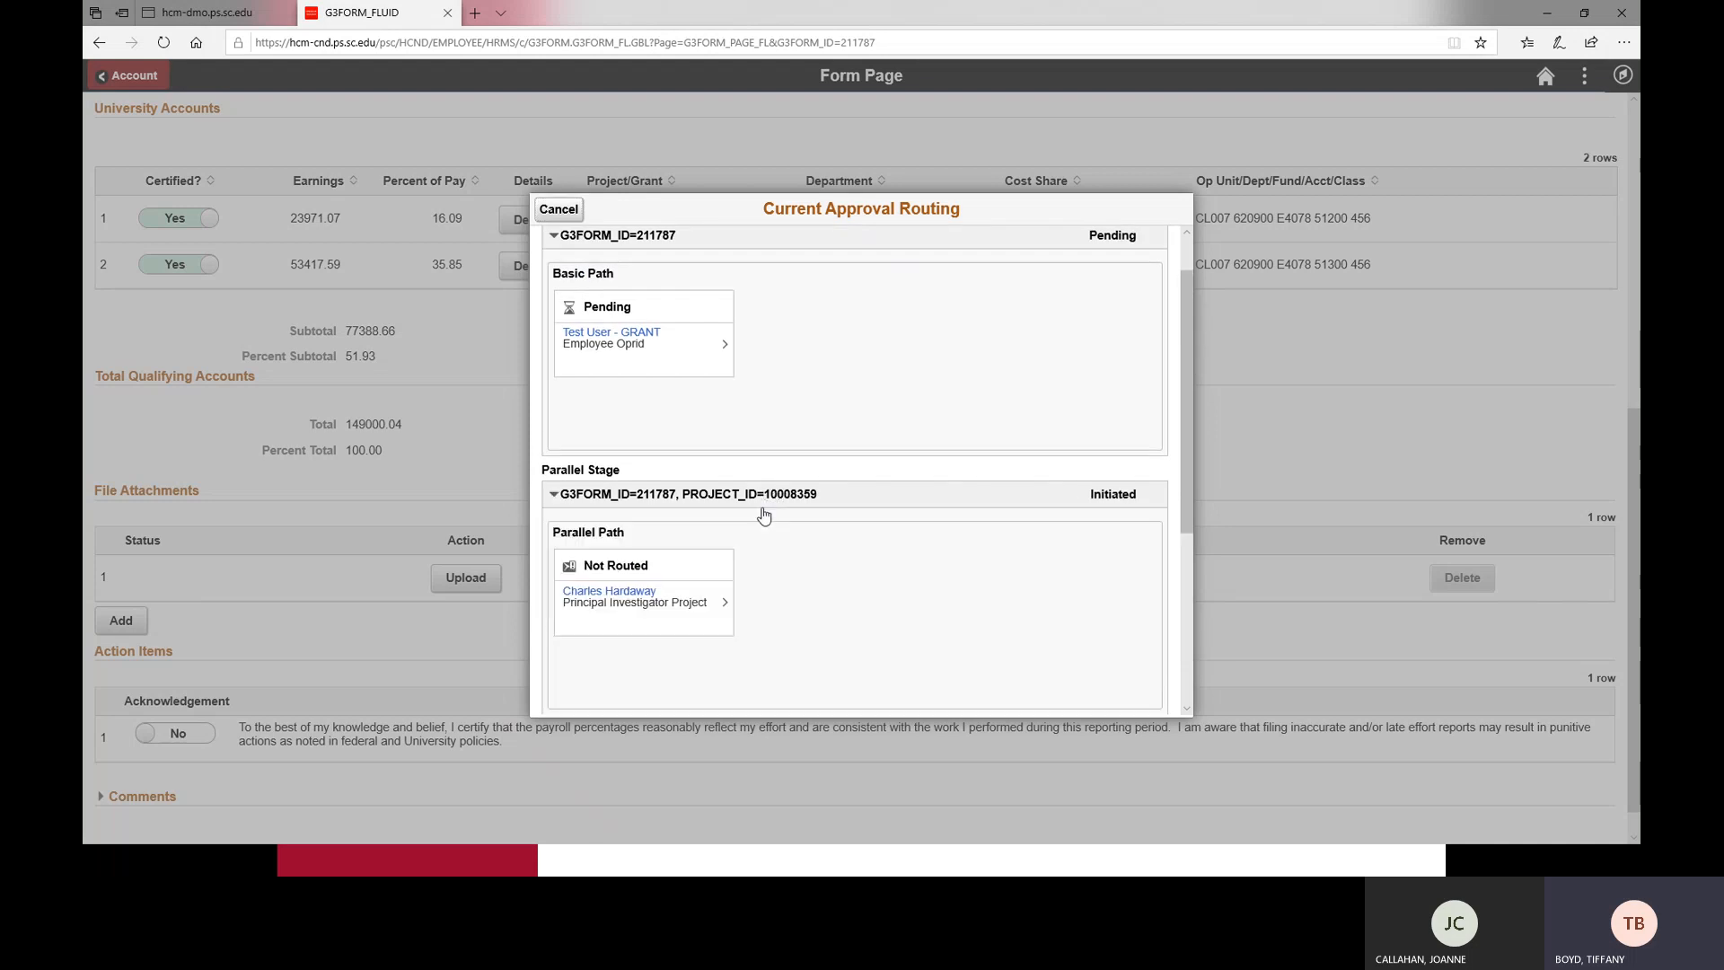
scroll(756, 553, down, 2)
click(781, 584)
scroll(768, 617, down, 3)
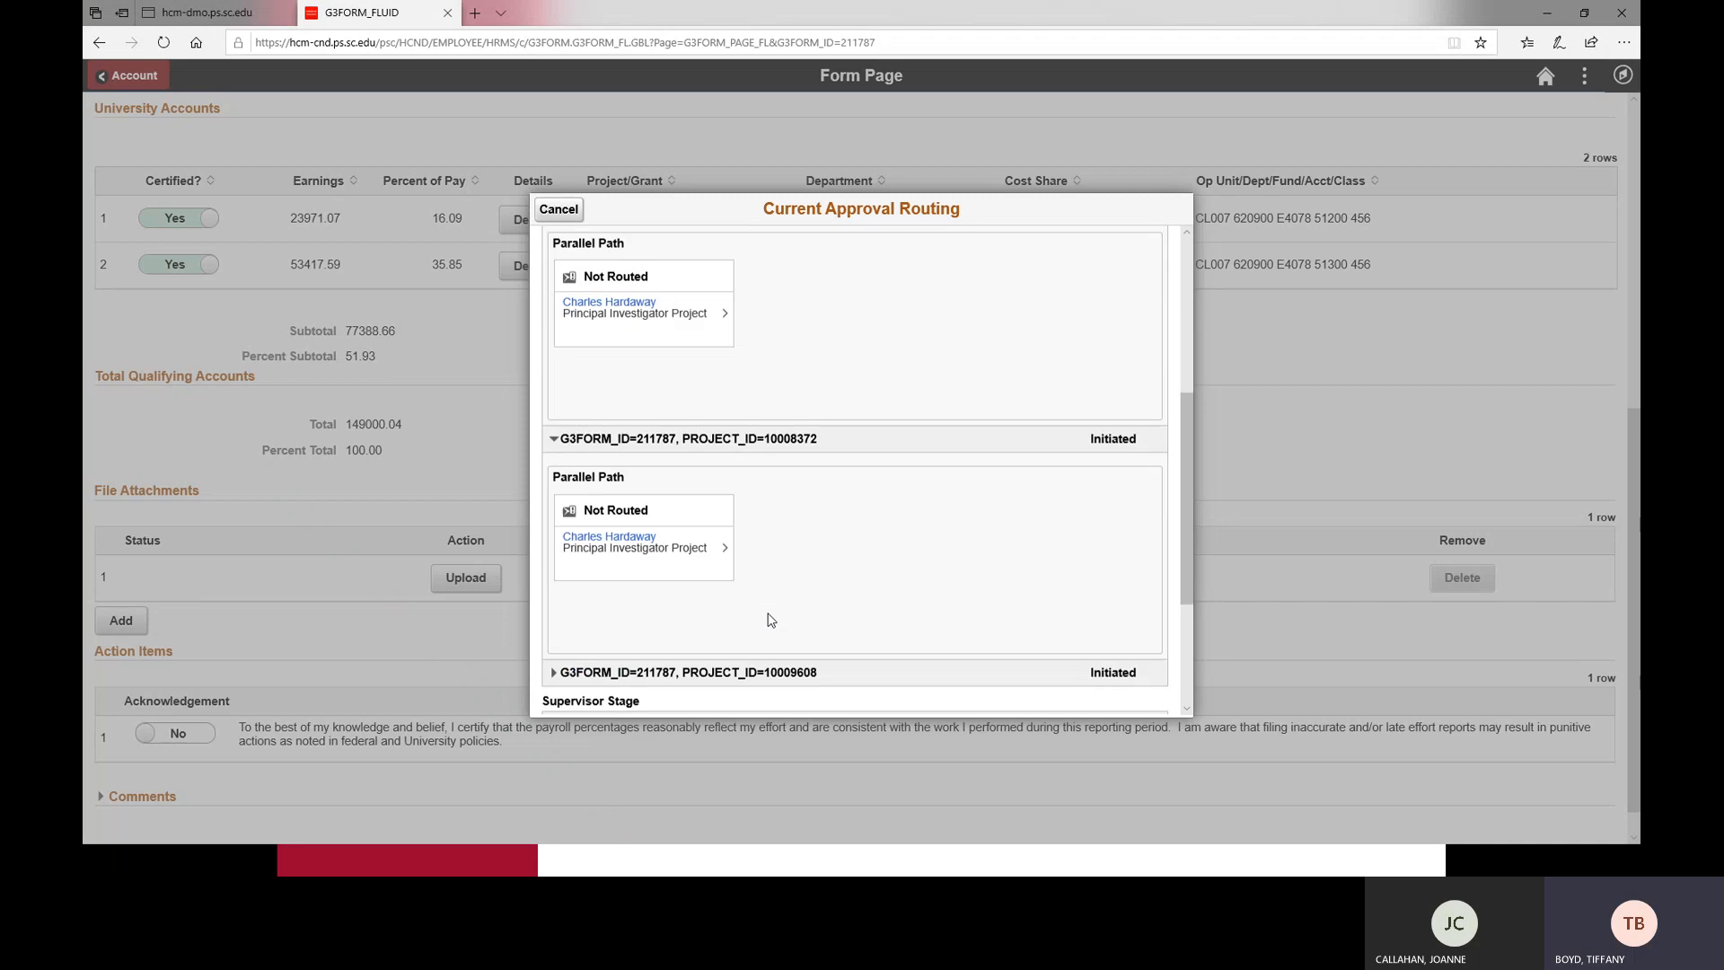
click(777, 598)
scroll(777, 602, down, 3)
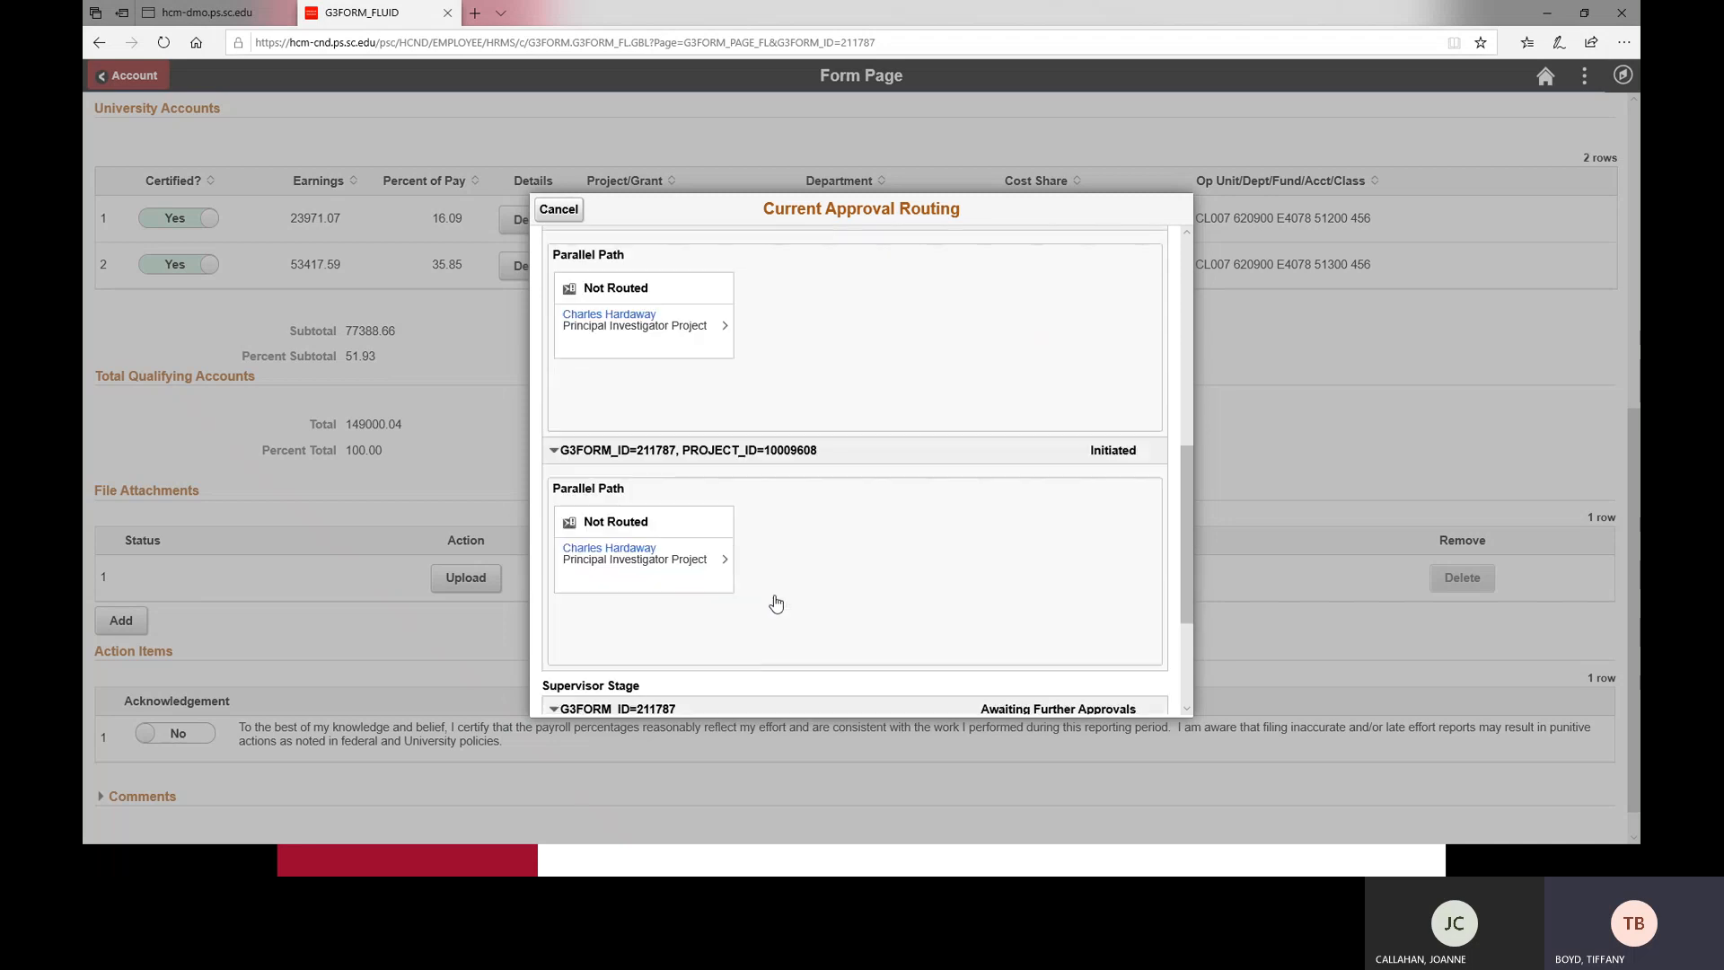
scroll(646, 654, up, 6)
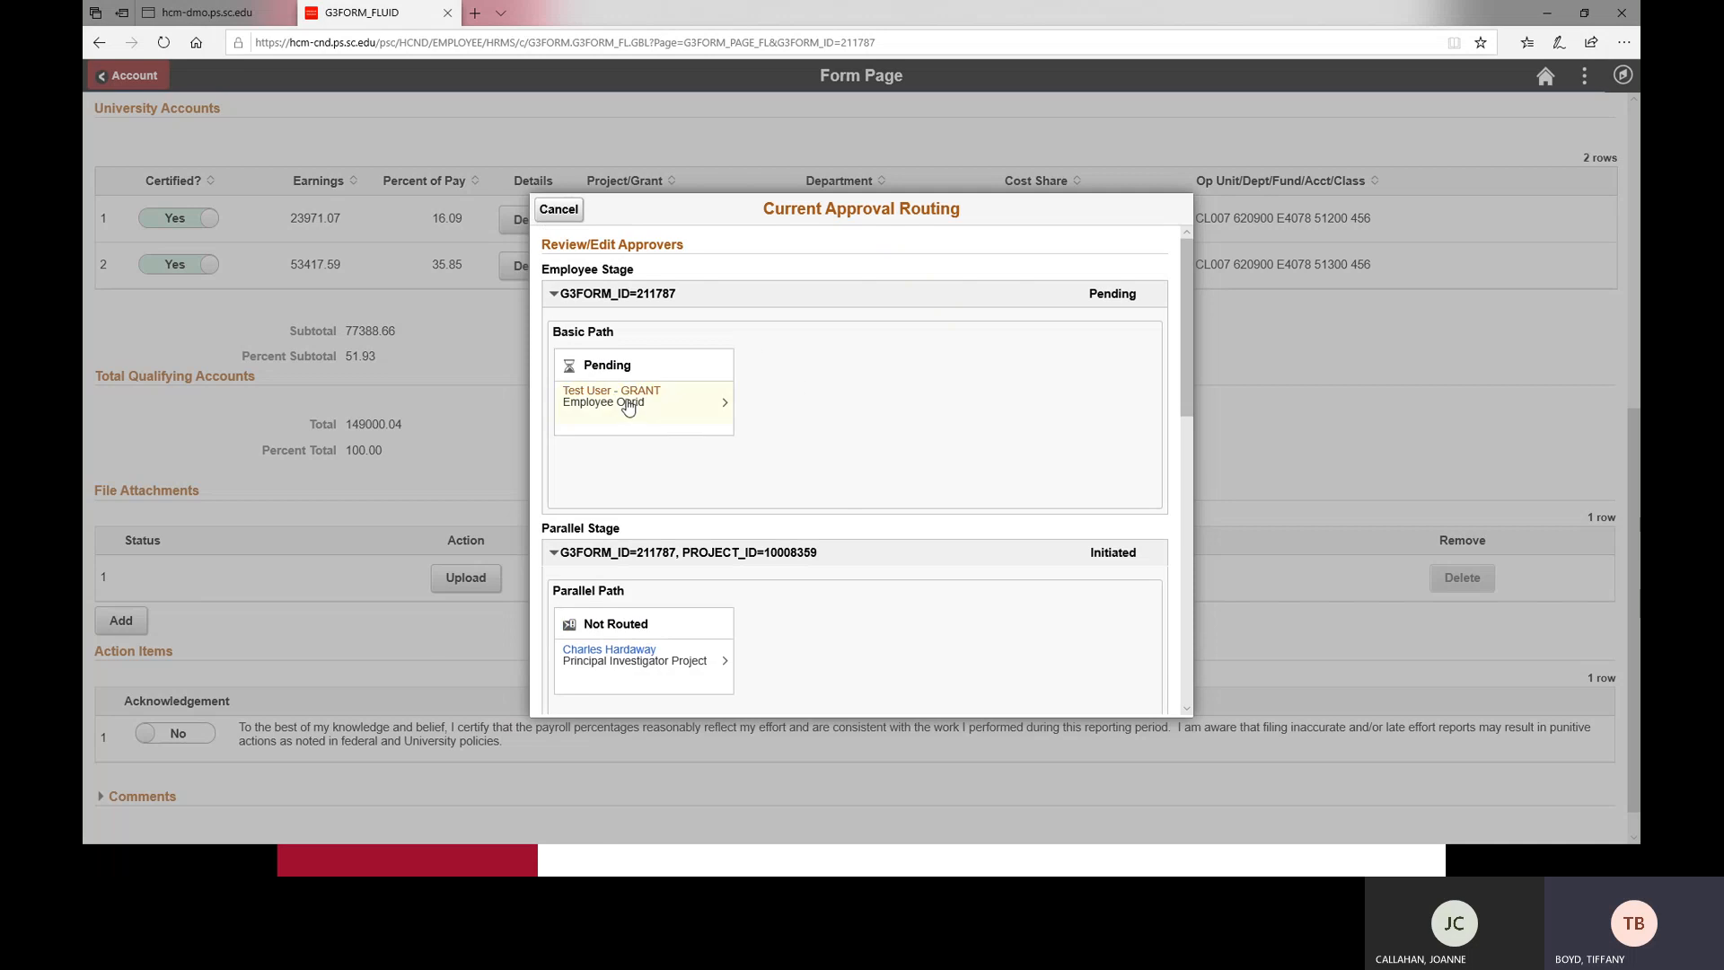
click(560, 216)
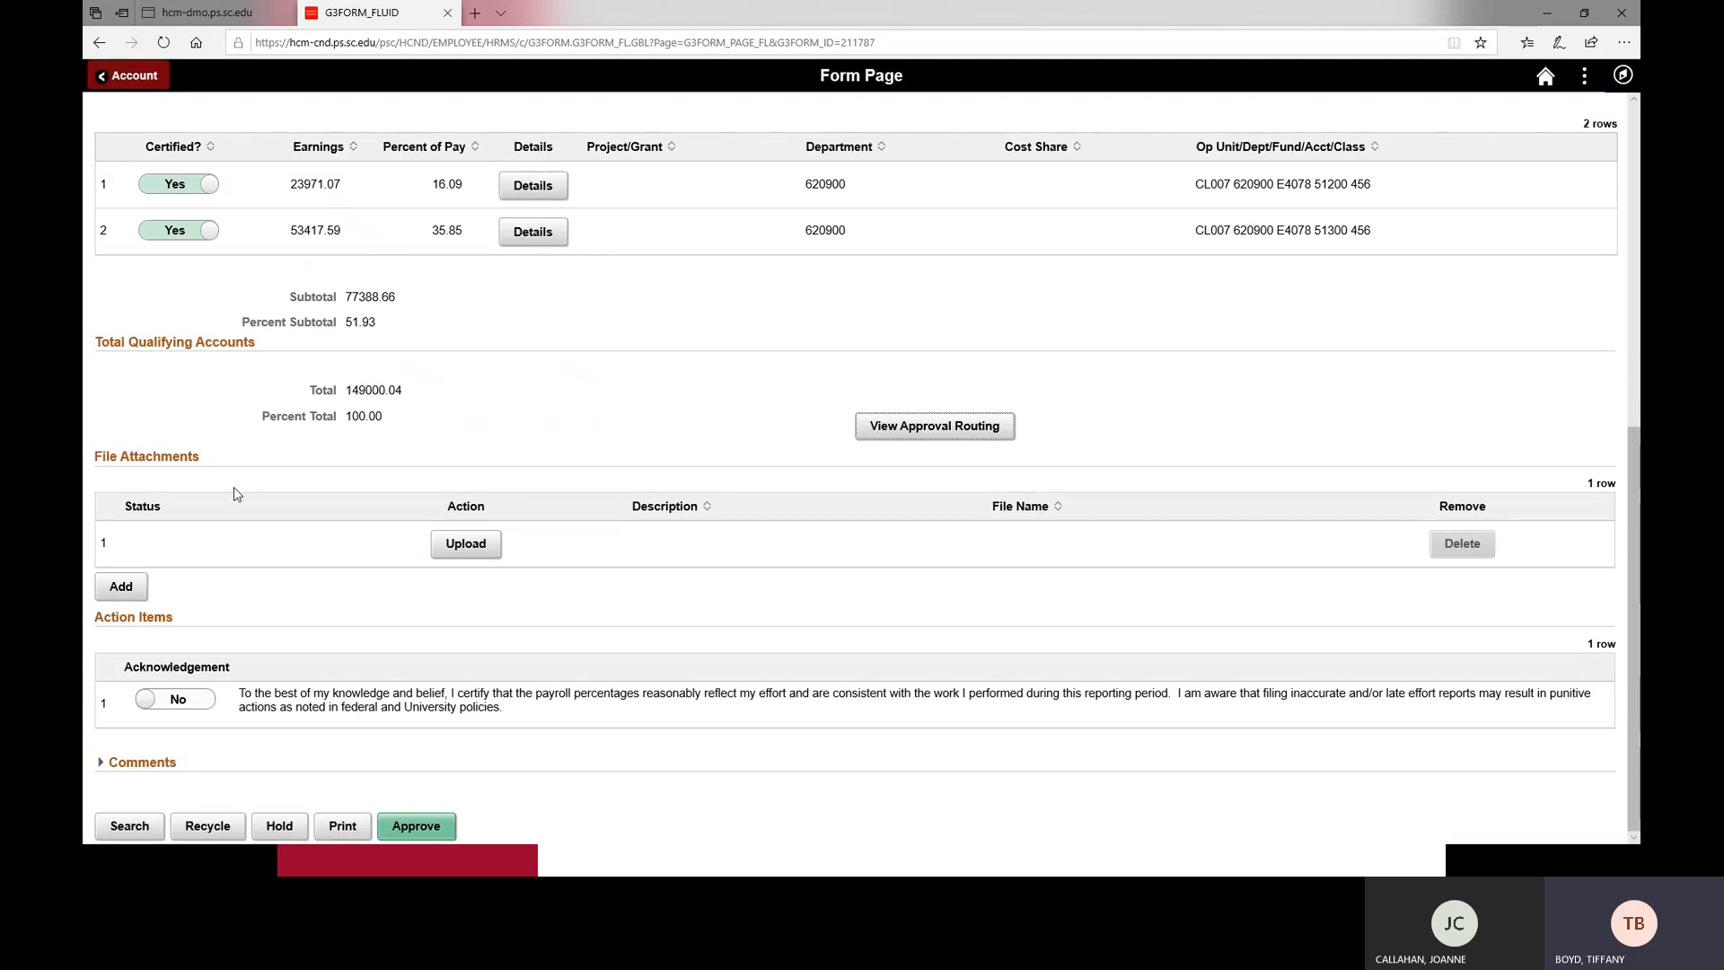
- Set the Certified option of the second university account line back to No
scroll(235, 353, up, 6)
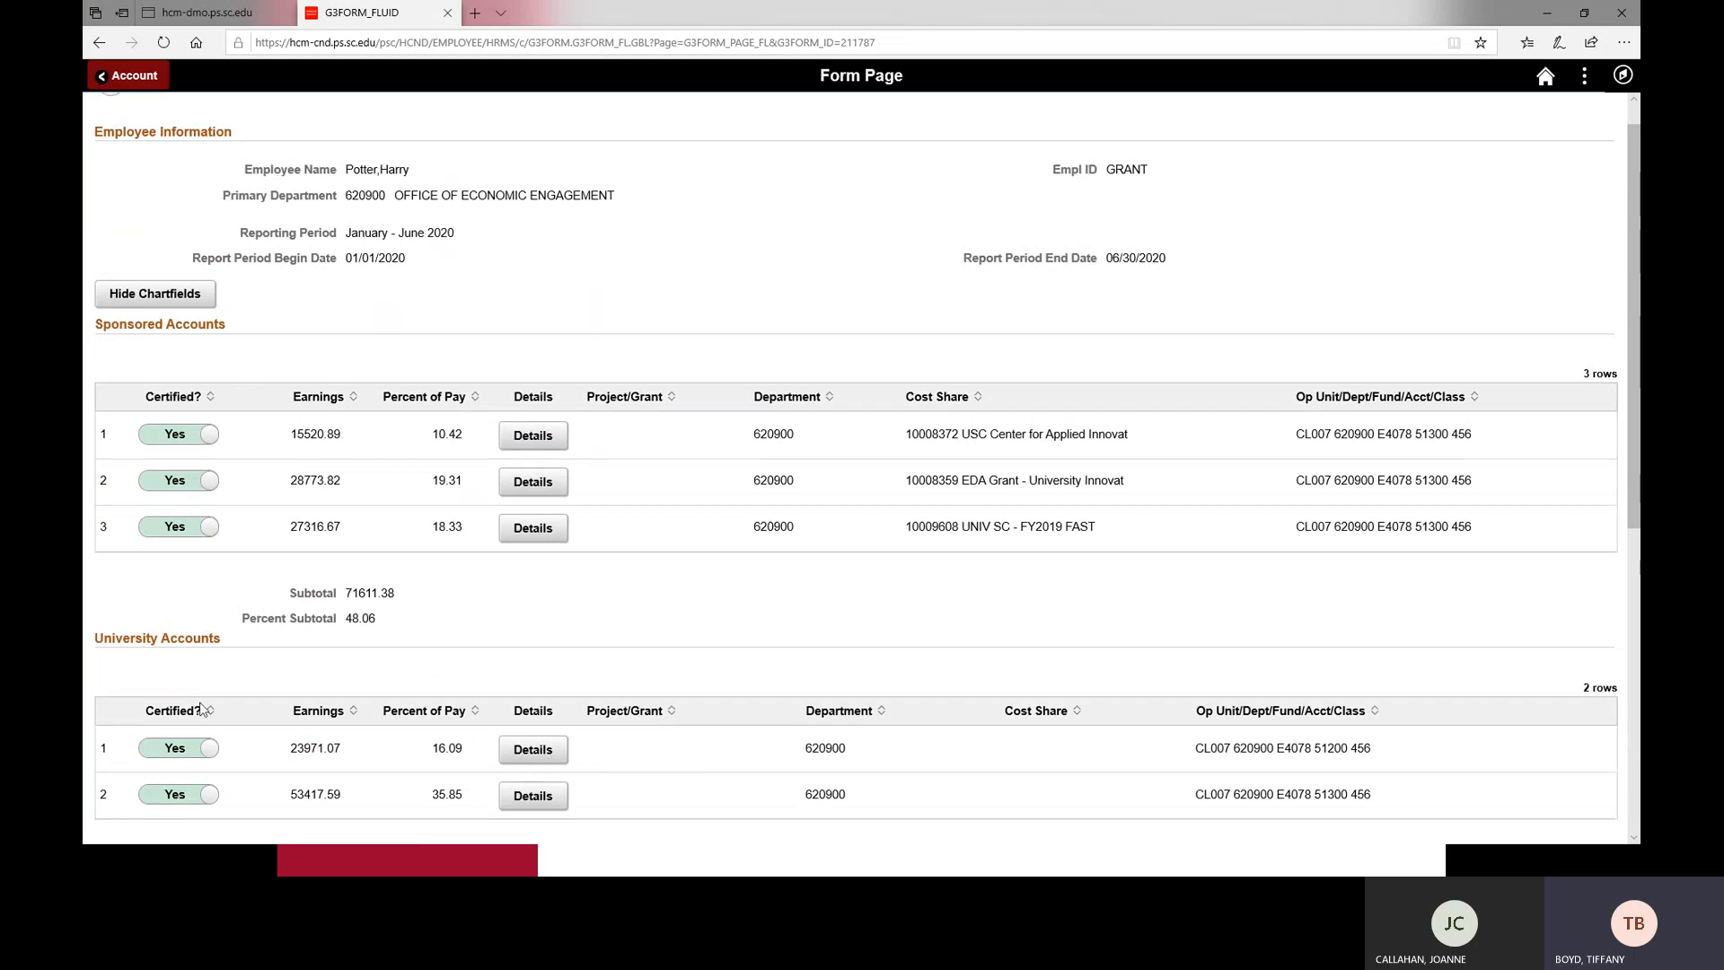
scroll(220, 727, down, 6)
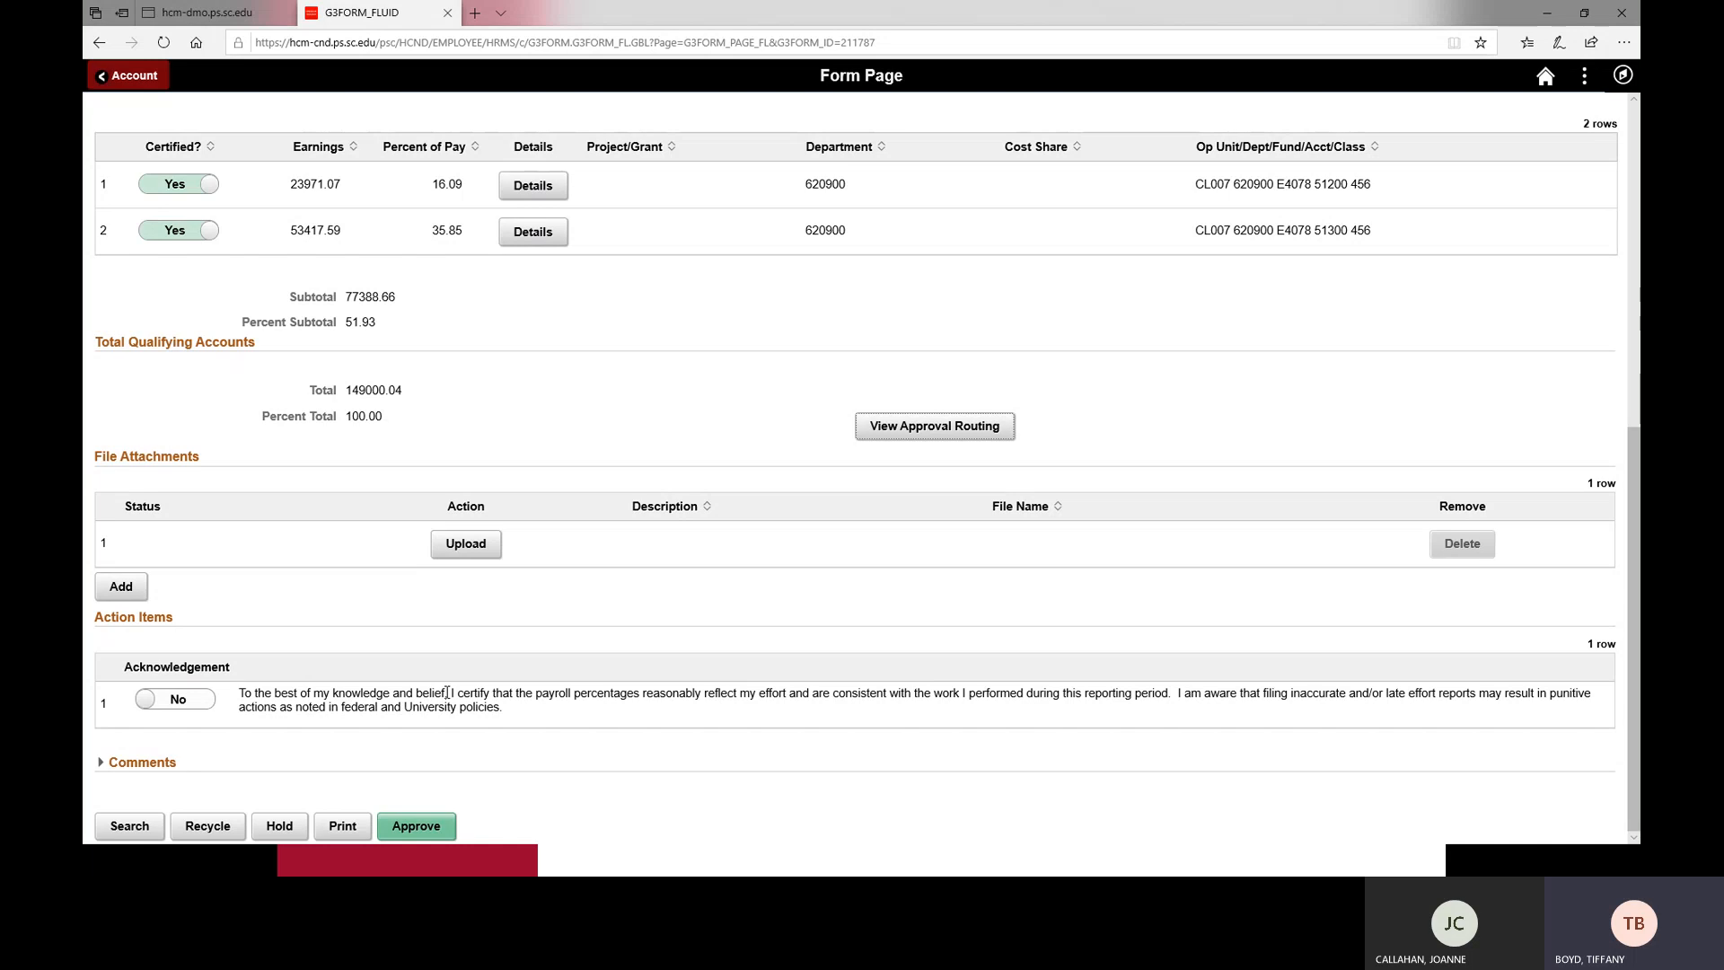
scroll(452, 693, up, 1)
scroll(453, 692, down, 1)
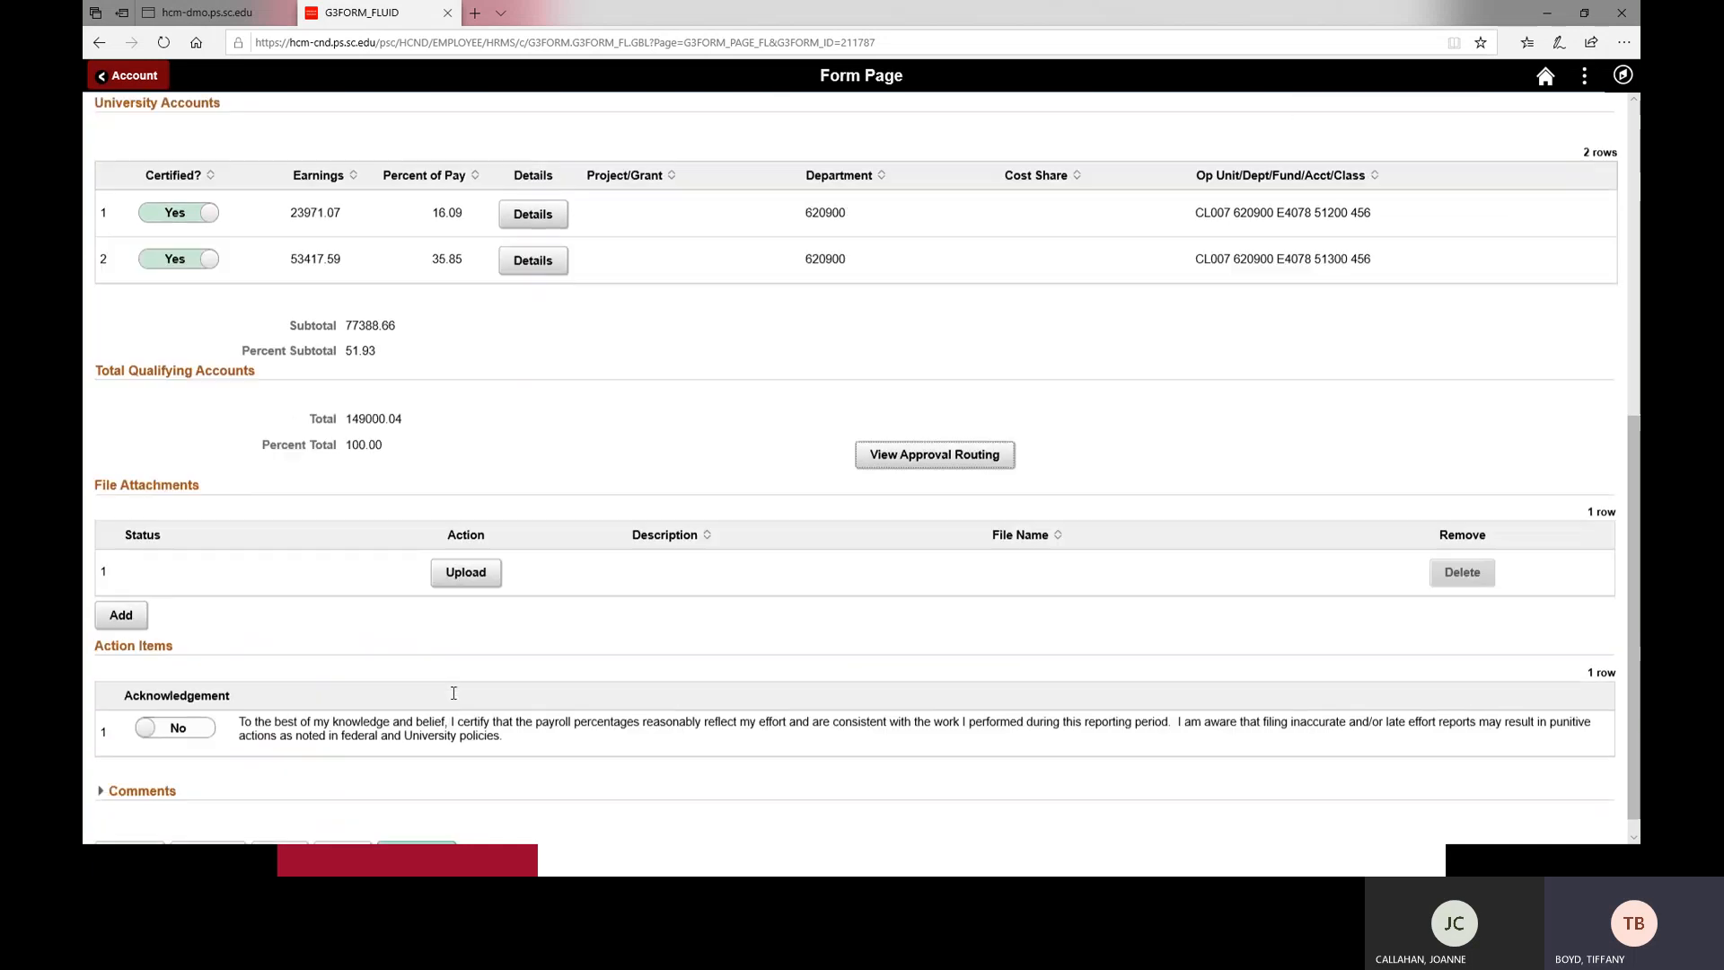
scroll(207, 620, up, 3)
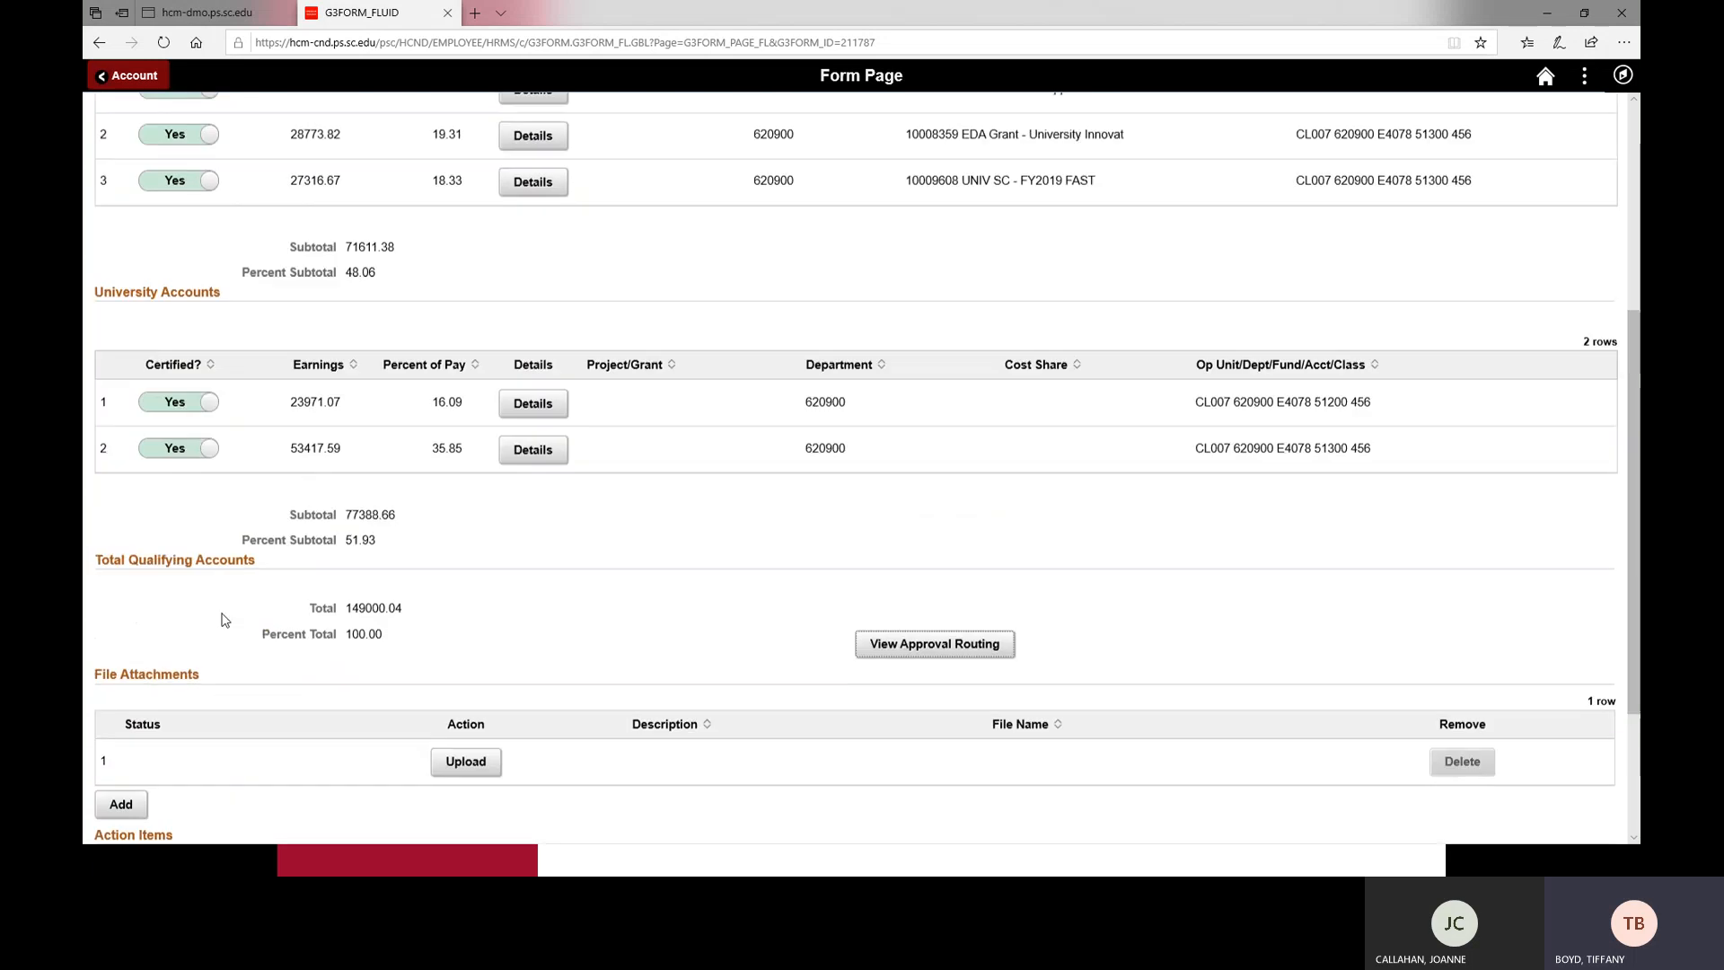
click(193, 463)
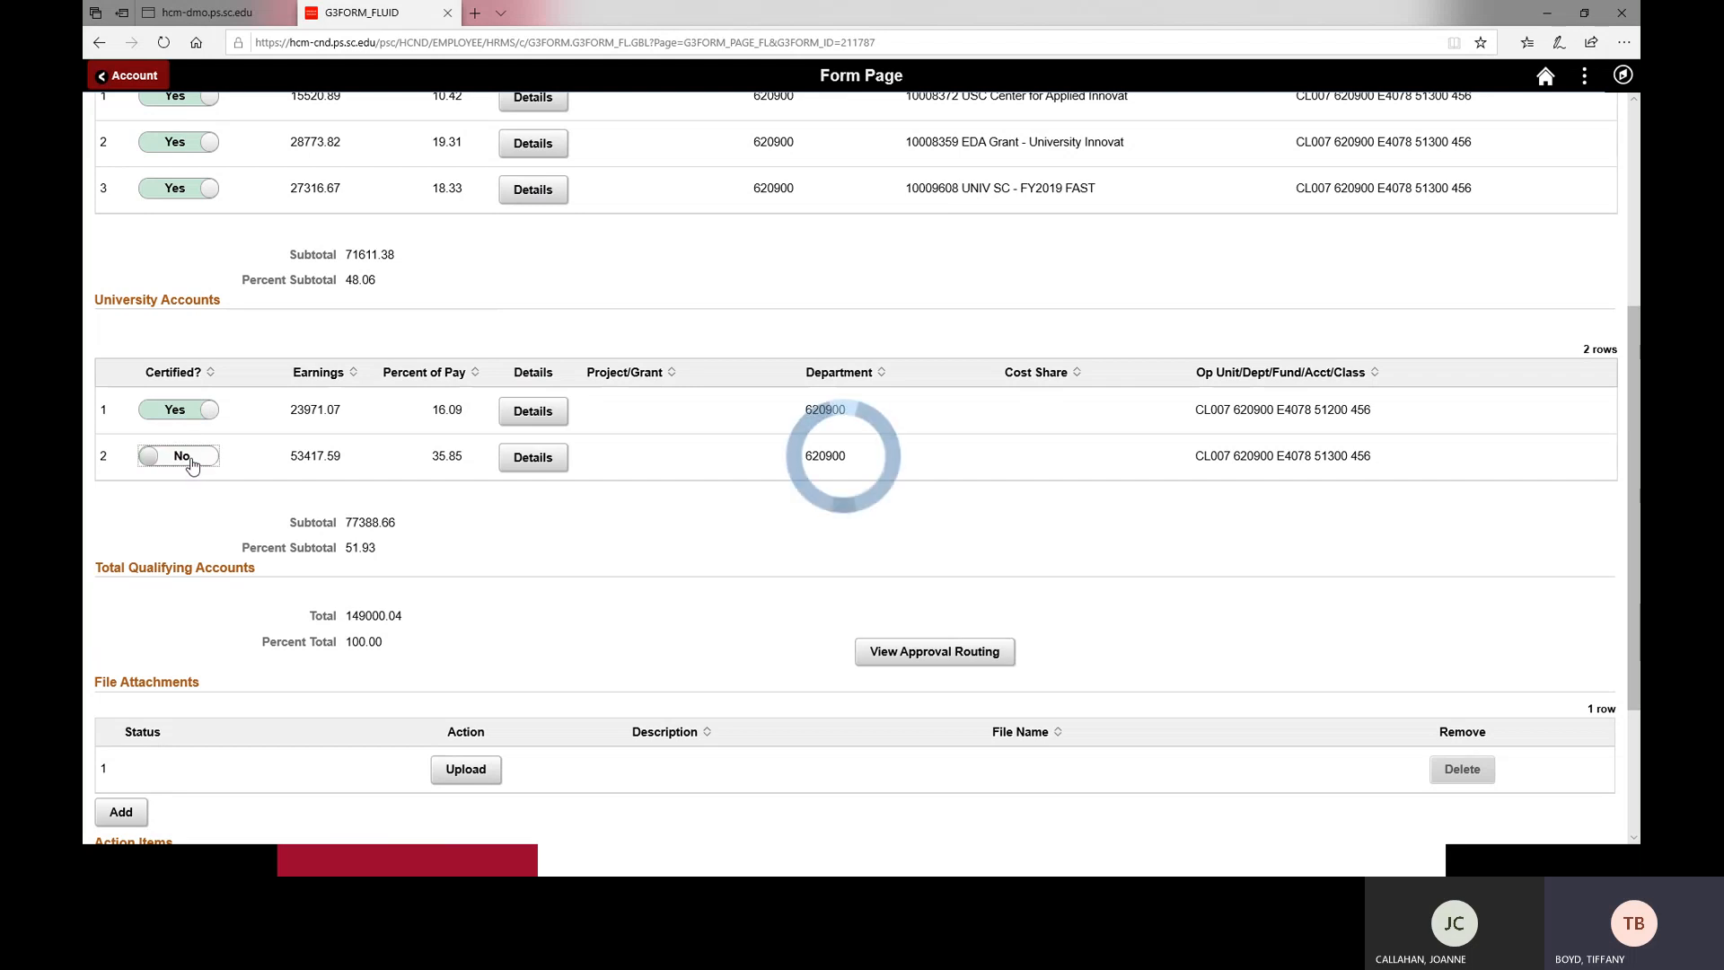
- Set the Certified option of the second university account line to Yes
scroll(192, 463, down, 3)
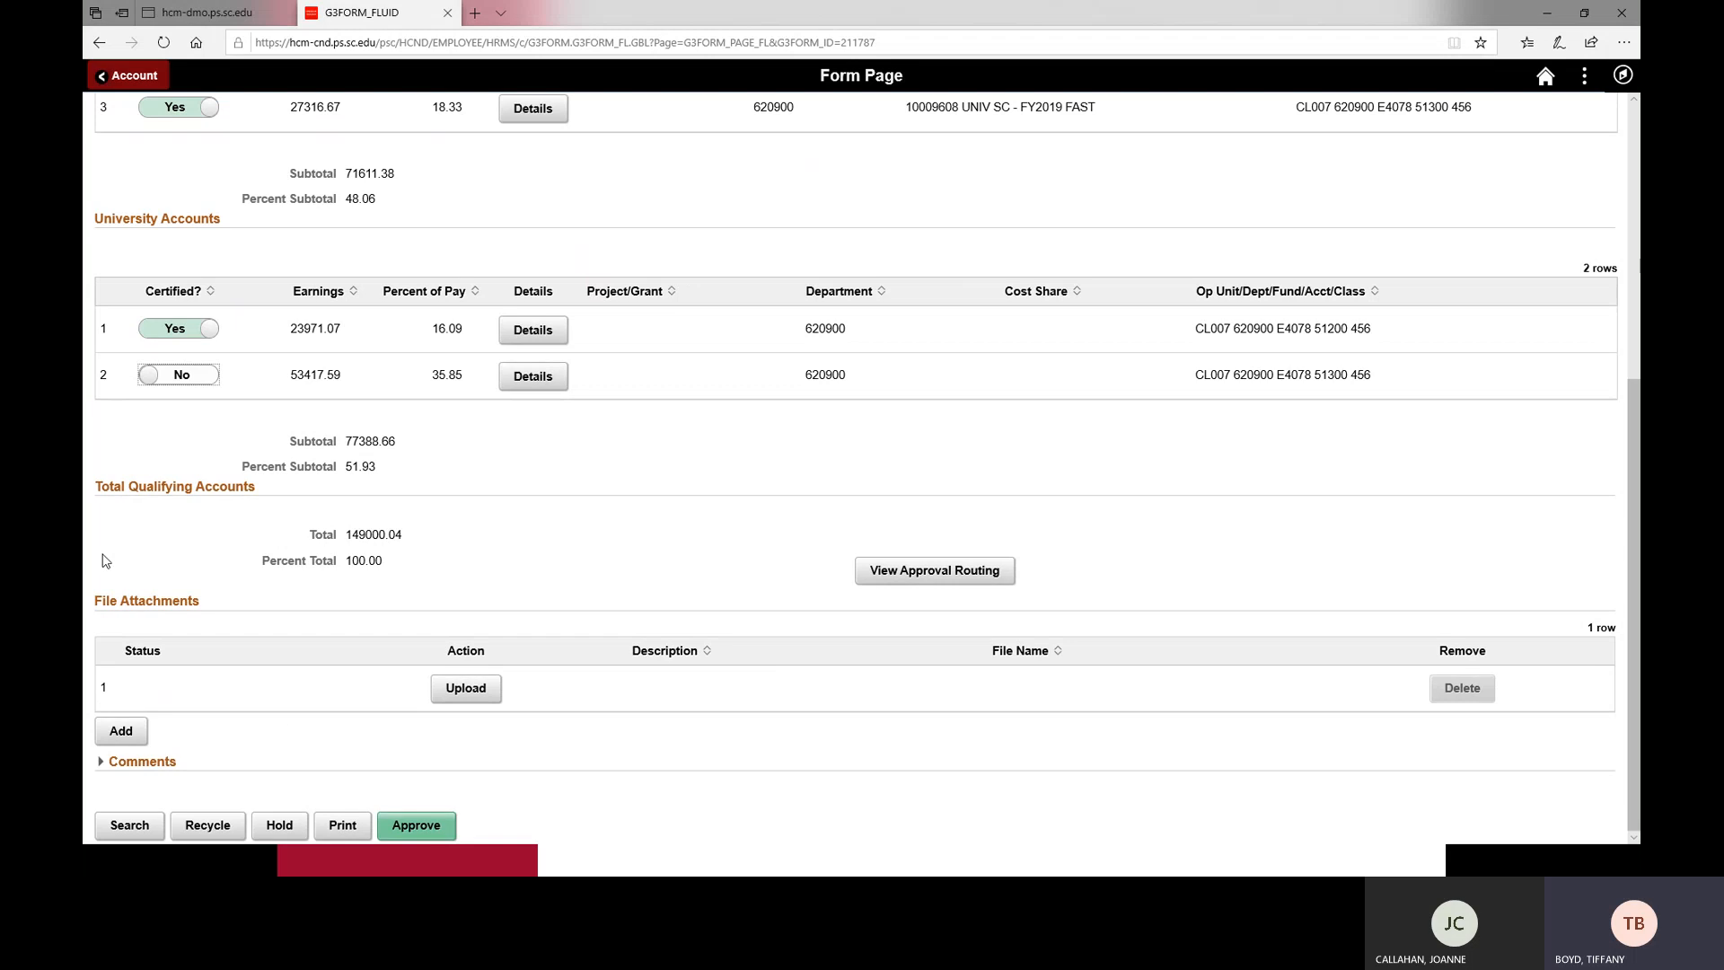
click(209, 382)
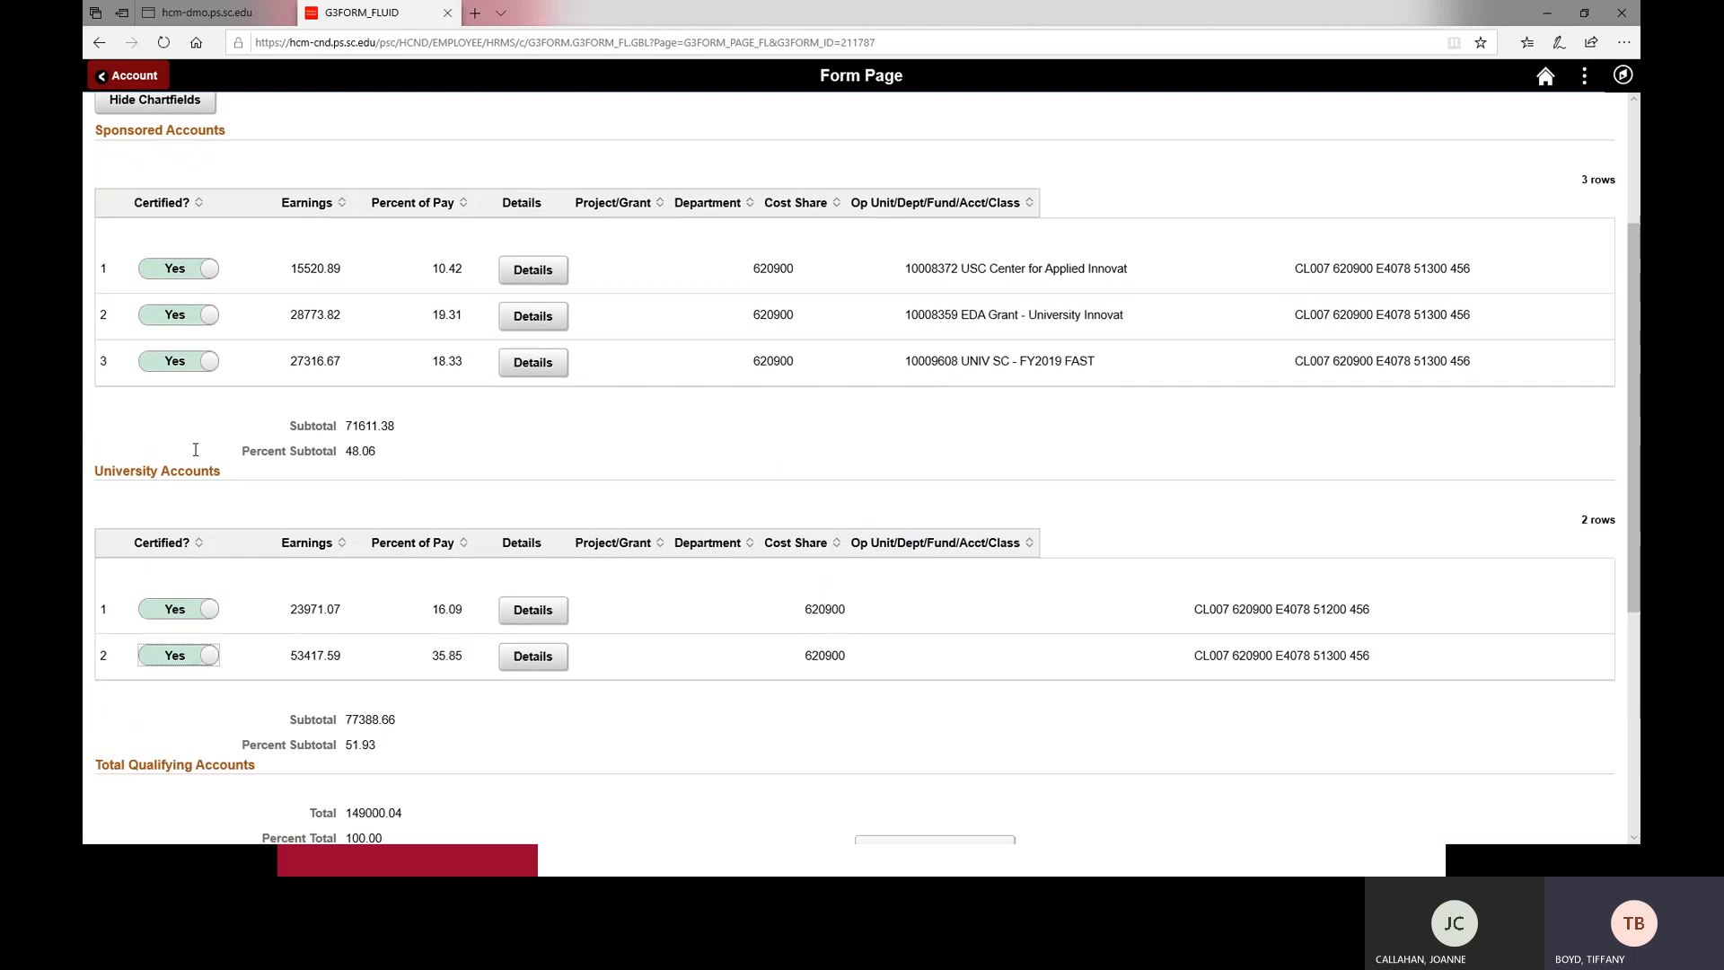
- Try to approve the report without acknowledging the certification statement under Action Items
scroll(190, 527, down, 2)
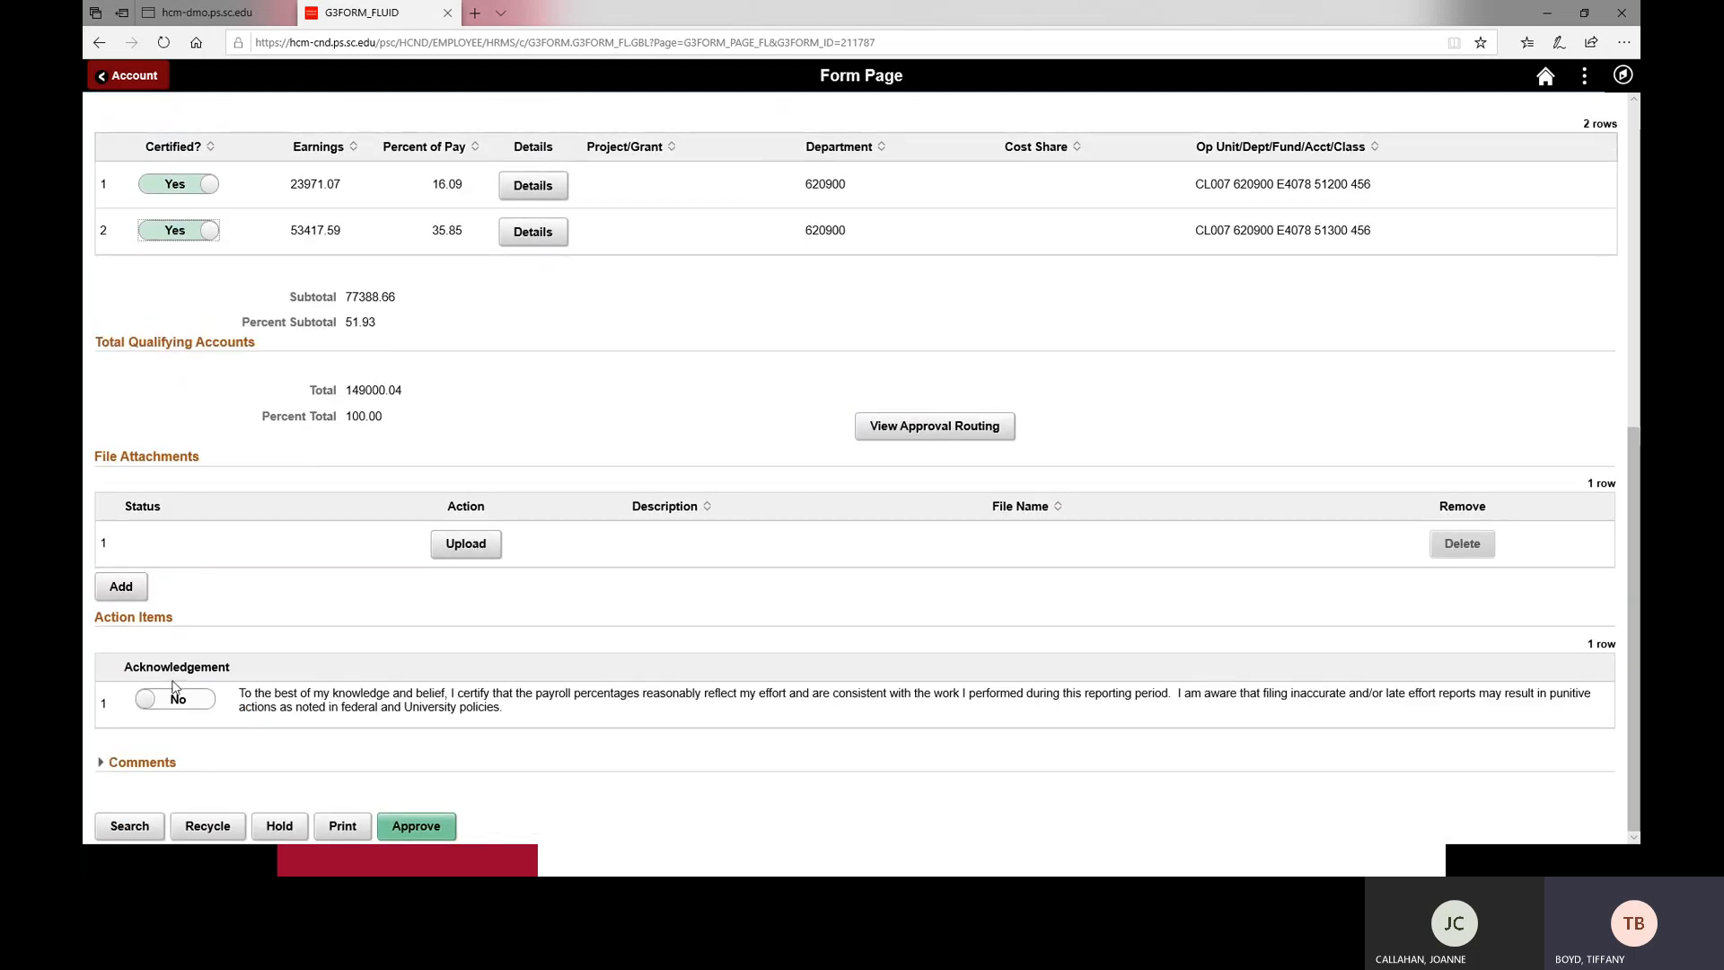
click(424, 834)
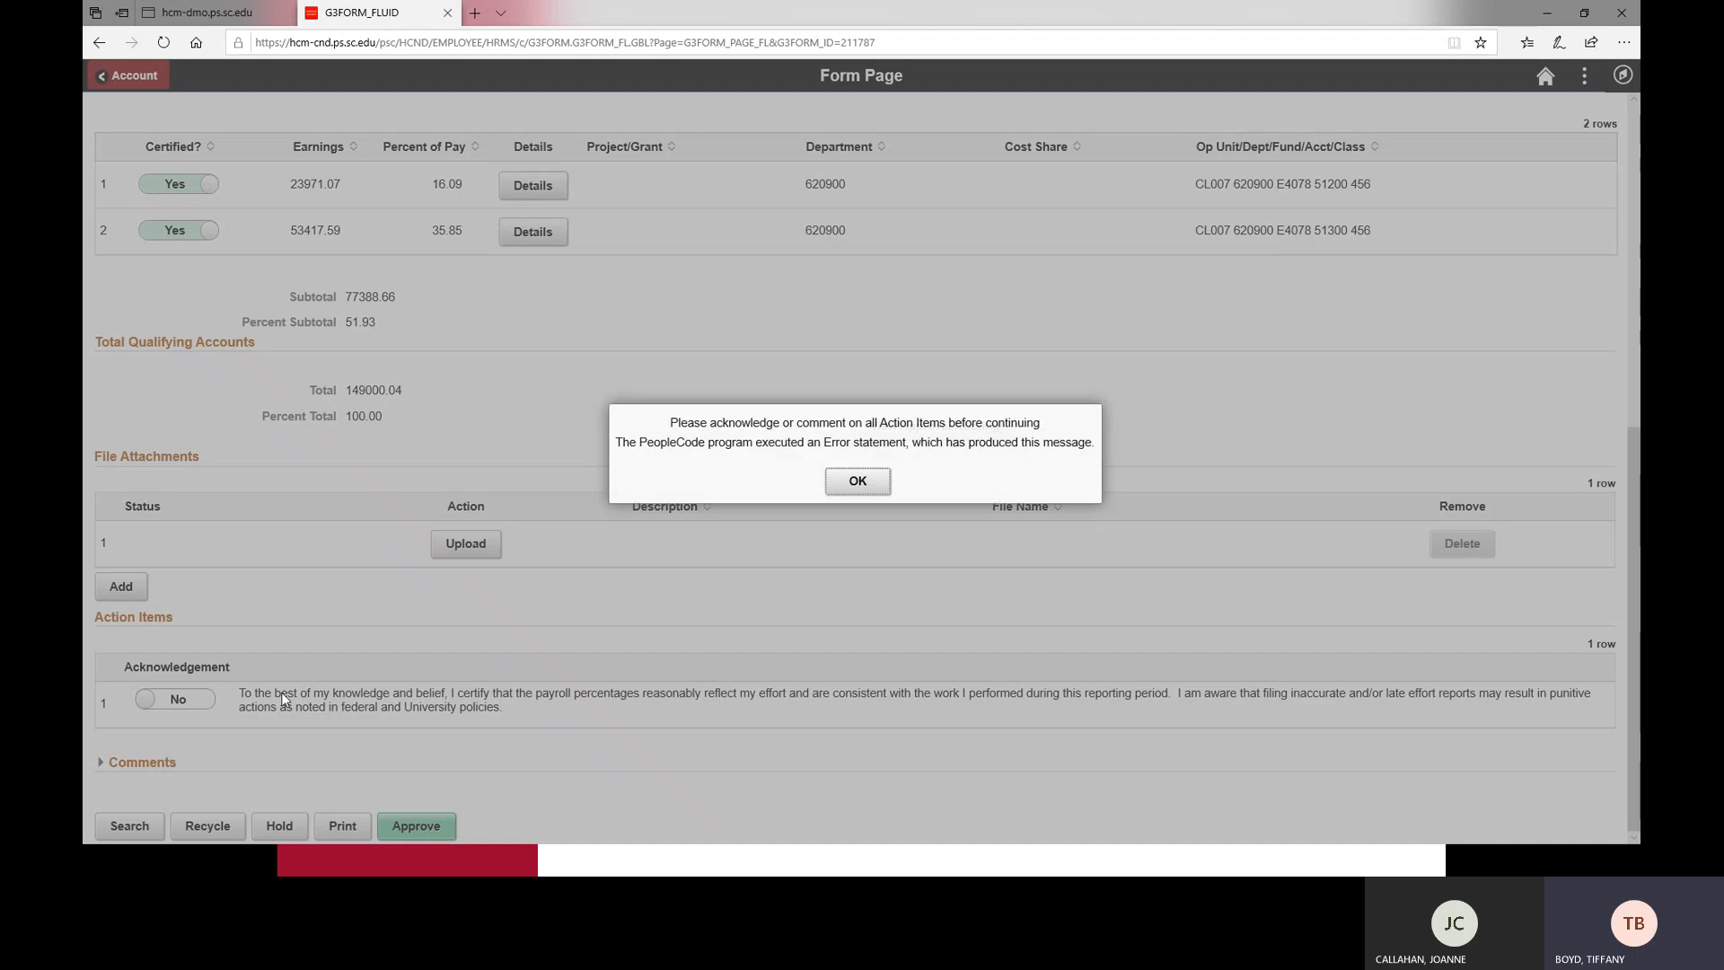
click(856, 482)
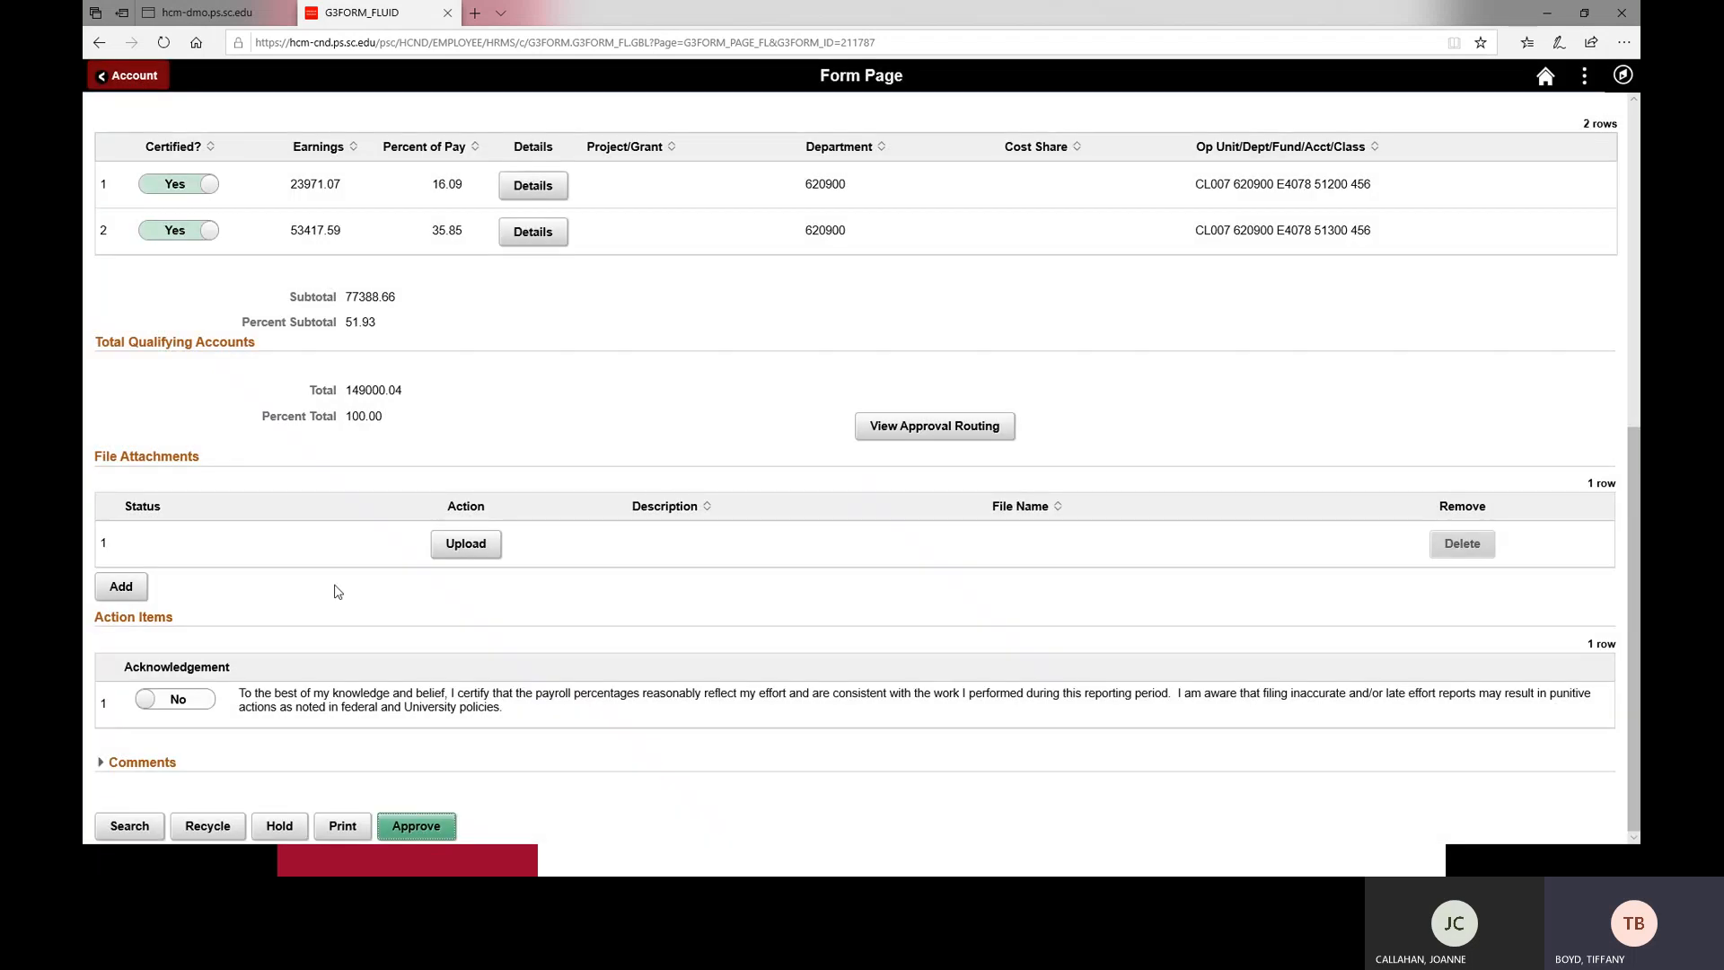
- Set the Acknowledgement of the effort certification statement to Yes and approve the report
click(203, 707)
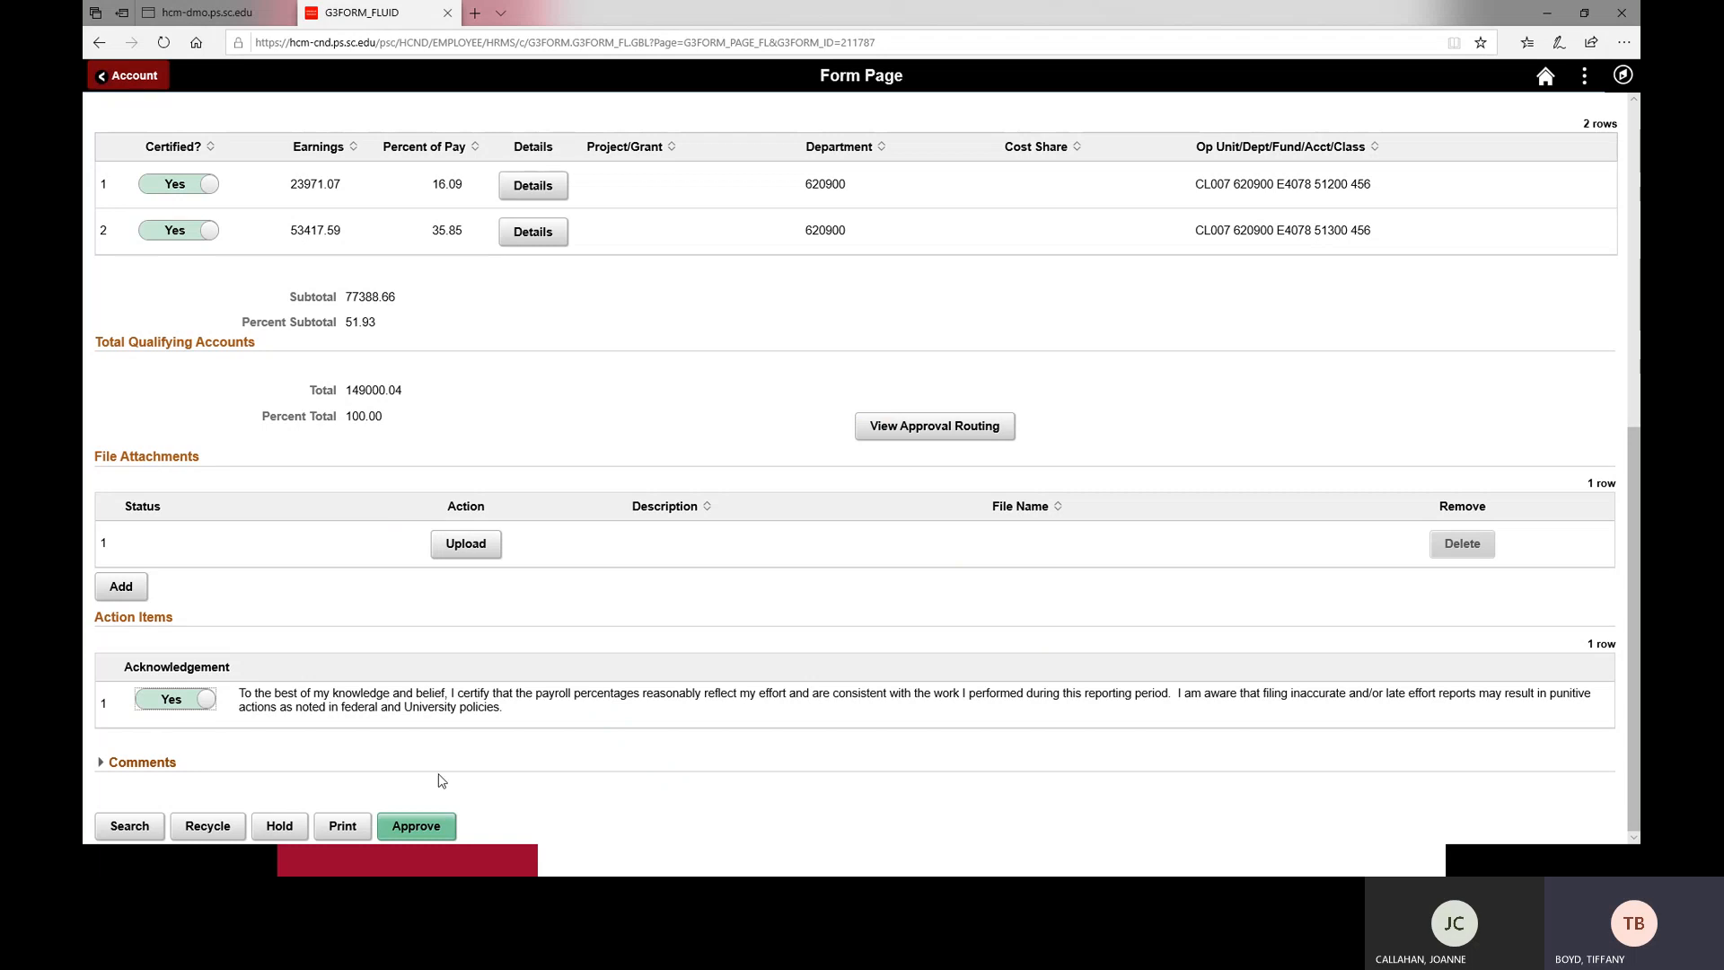
click(417, 826)
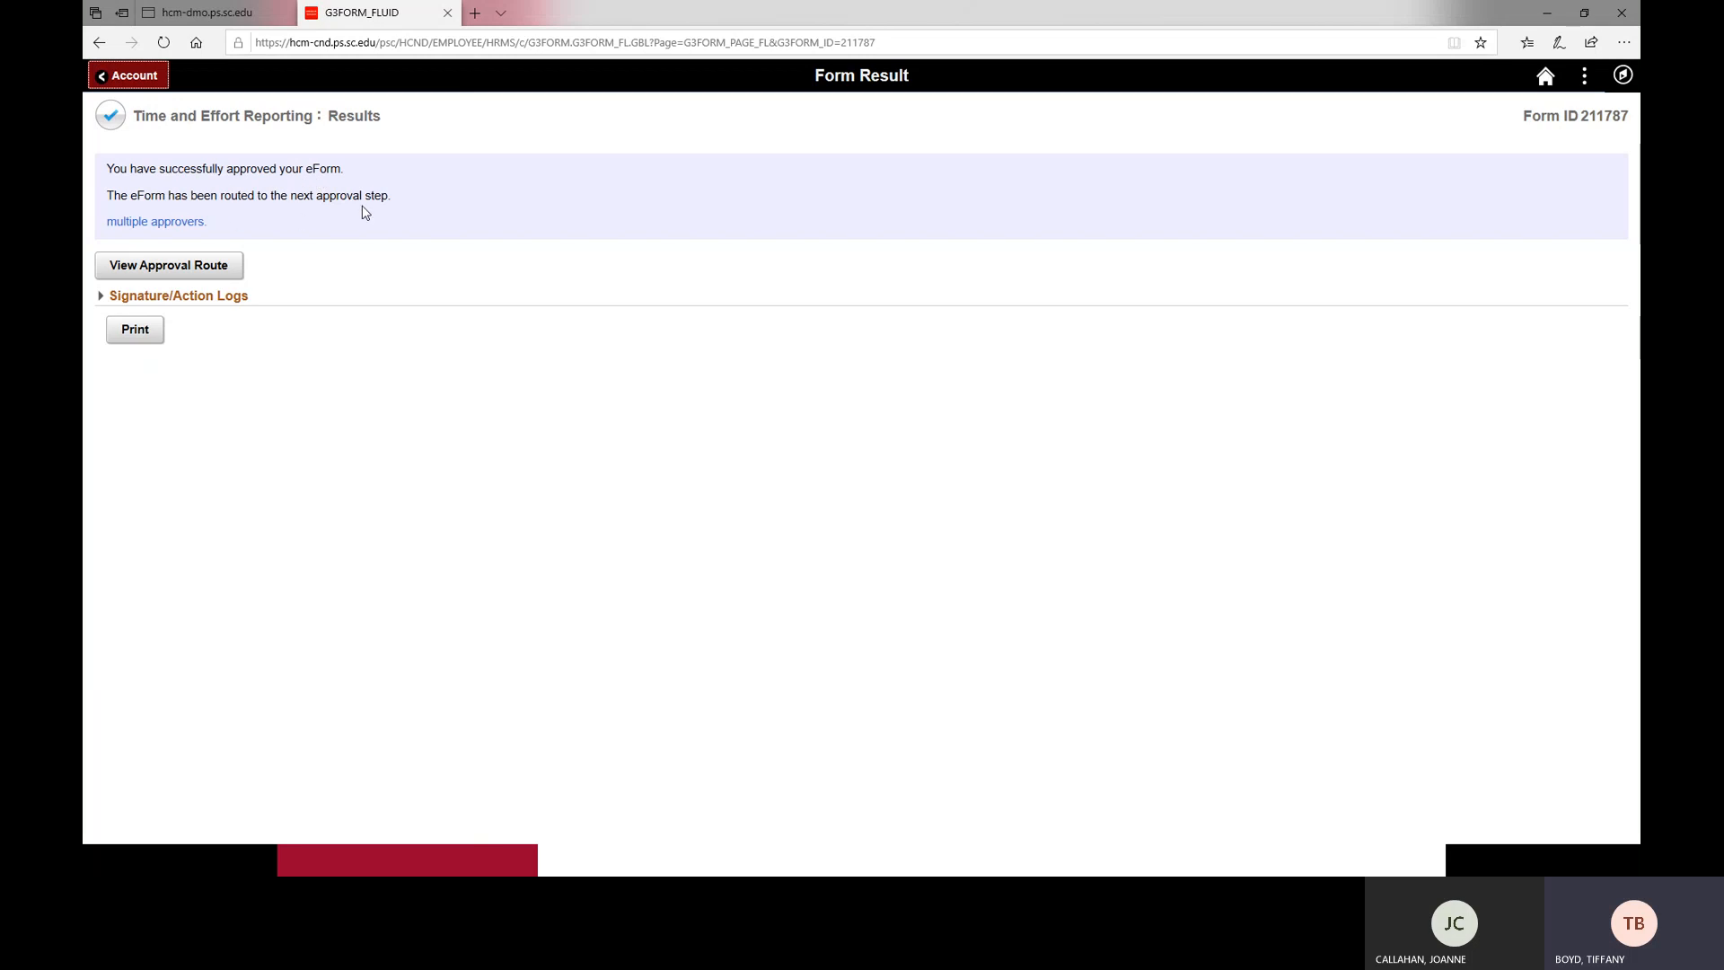
- Review the Employee and Parallel stages of the approved form's approval route, close it, and expand the Signature/Action Logs
click(205, 271)
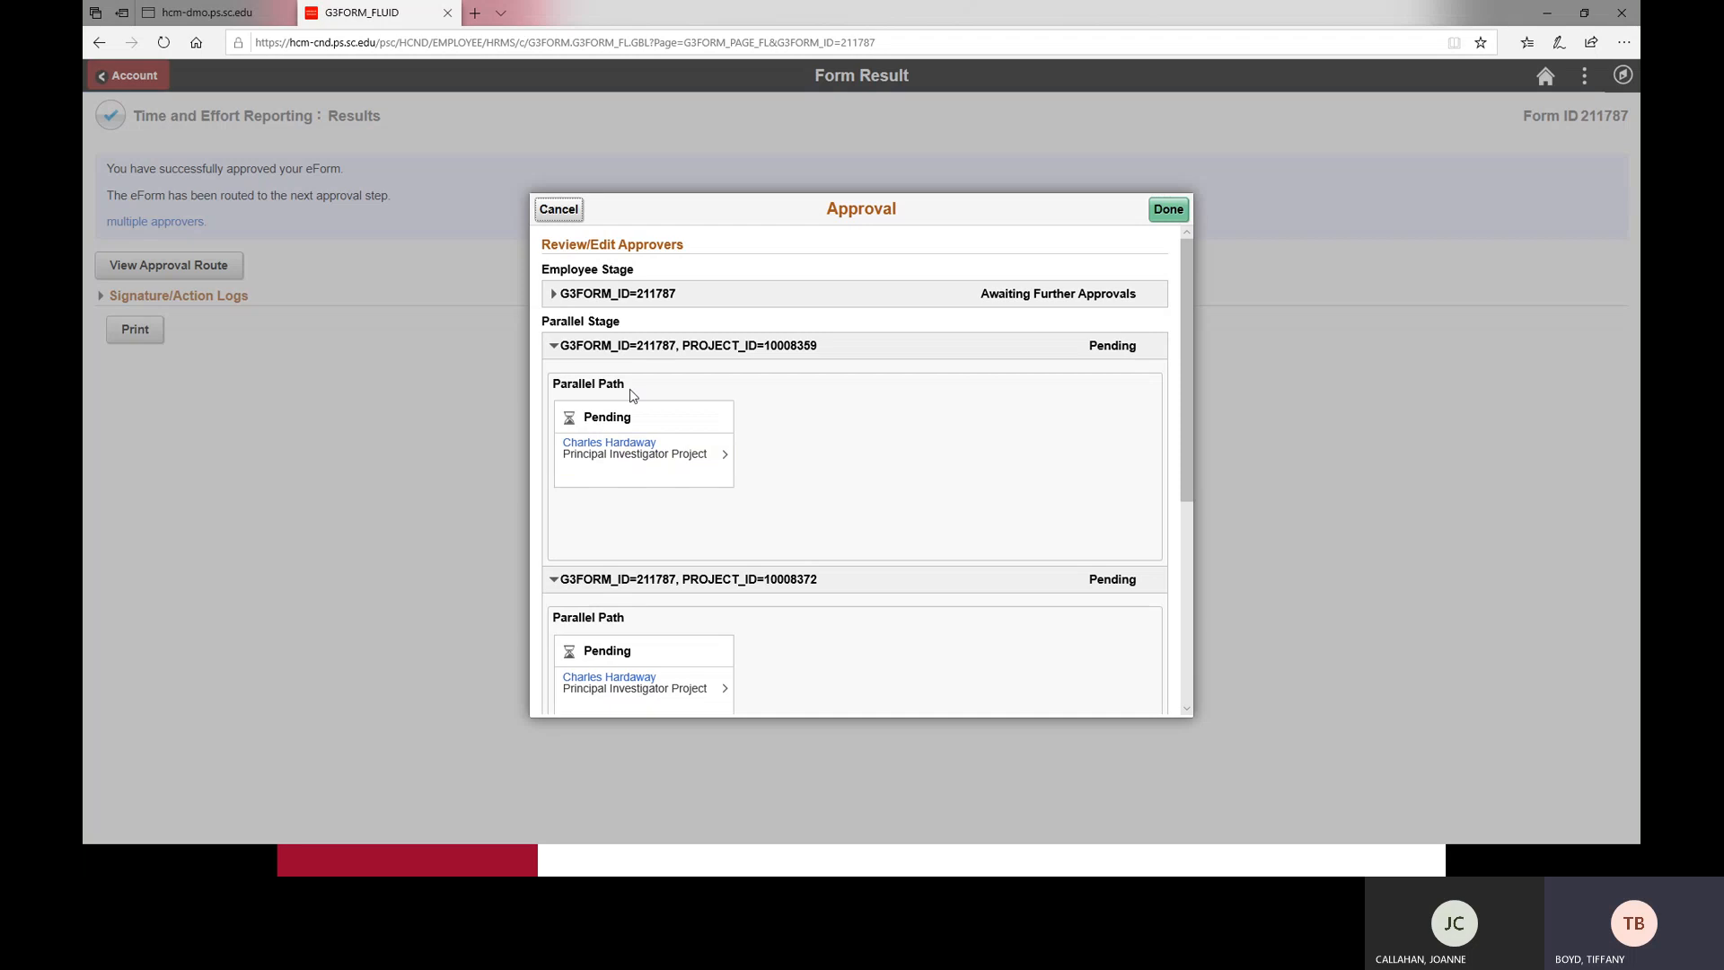
click(594, 294)
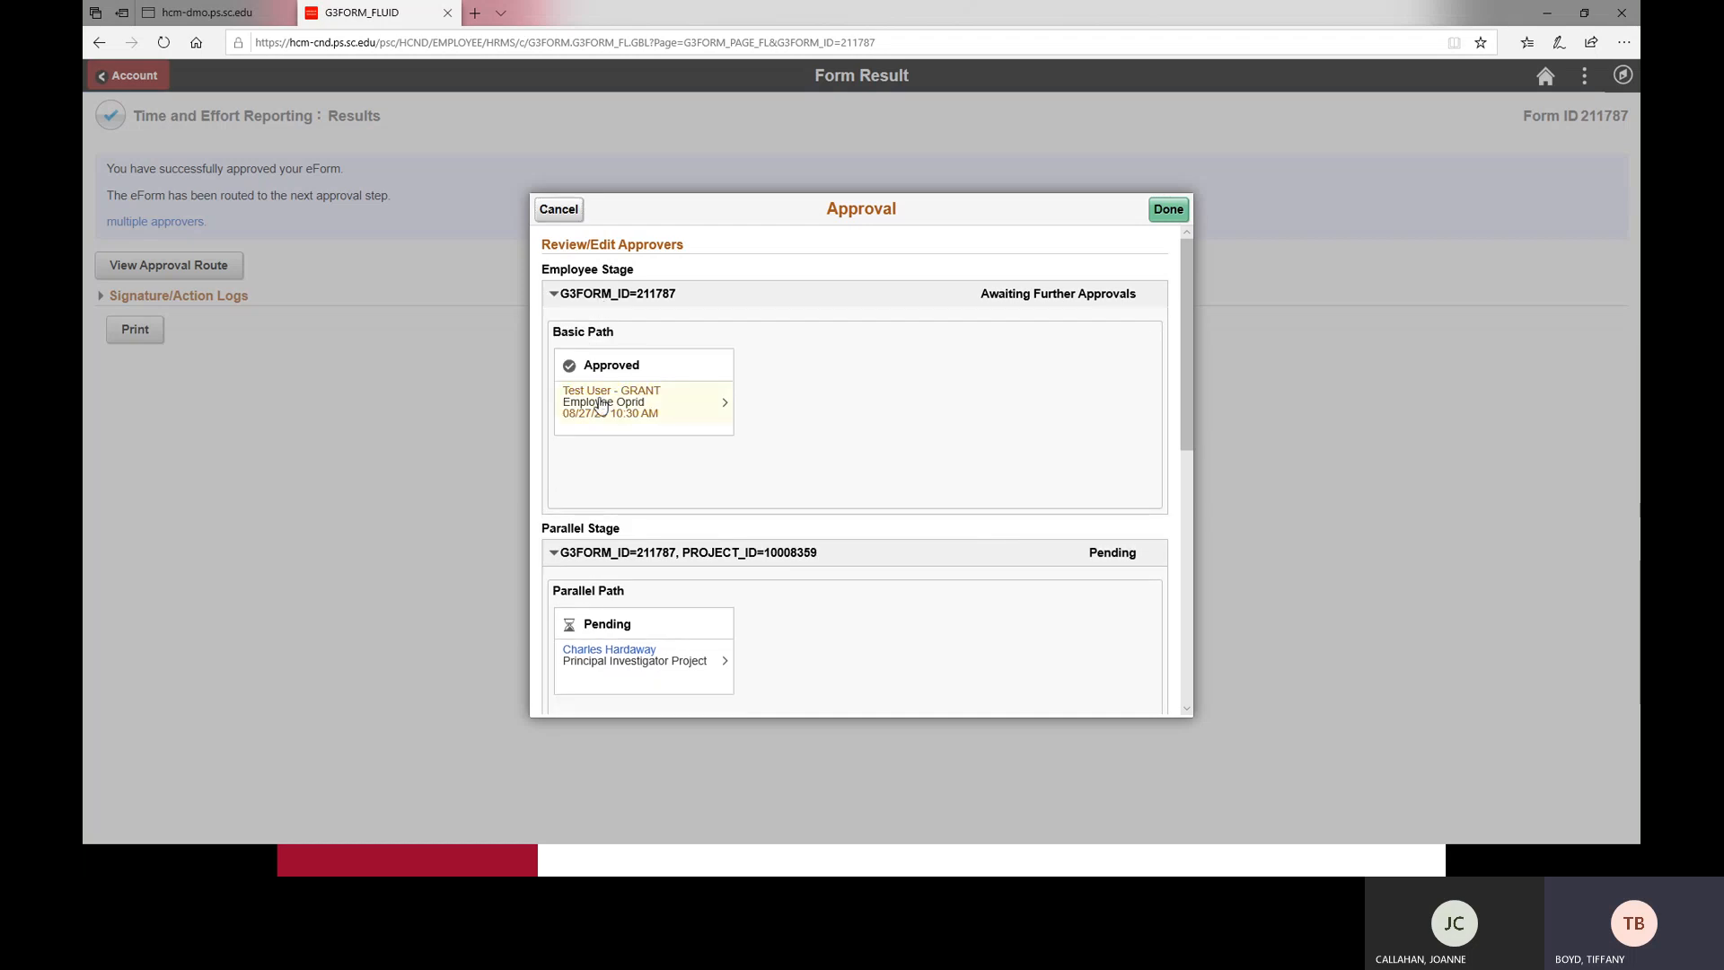
click(555, 294)
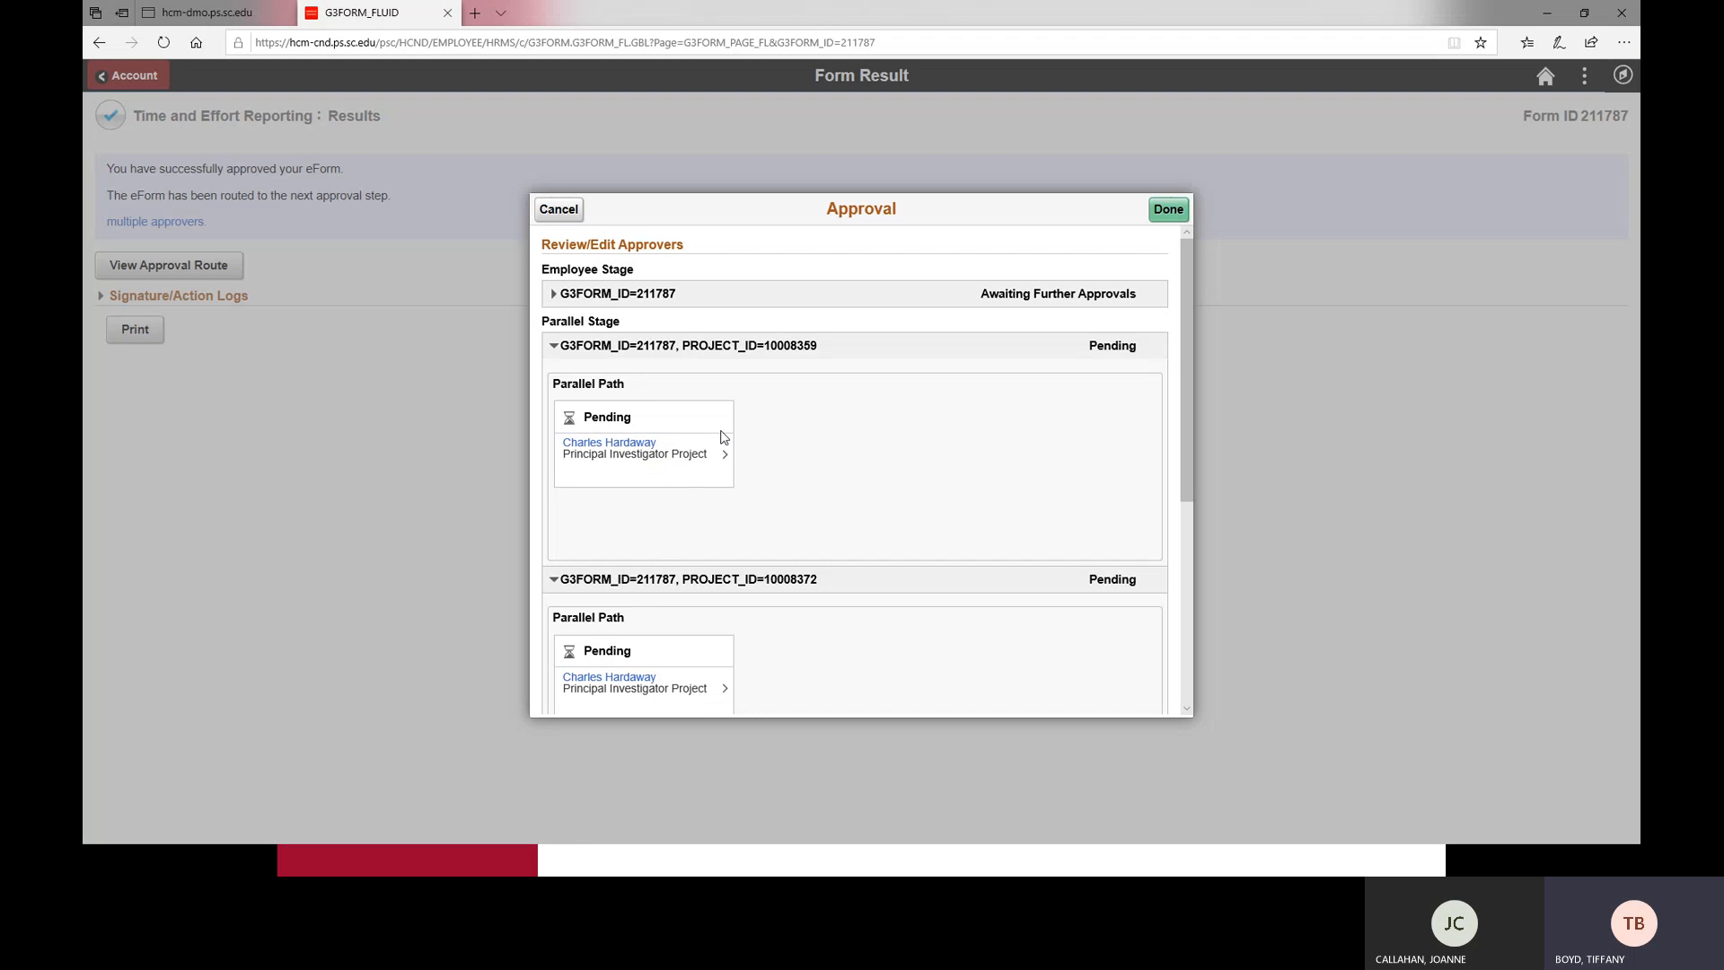
scroll(720, 434, down, 3)
scroll(719, 435, up, 2)
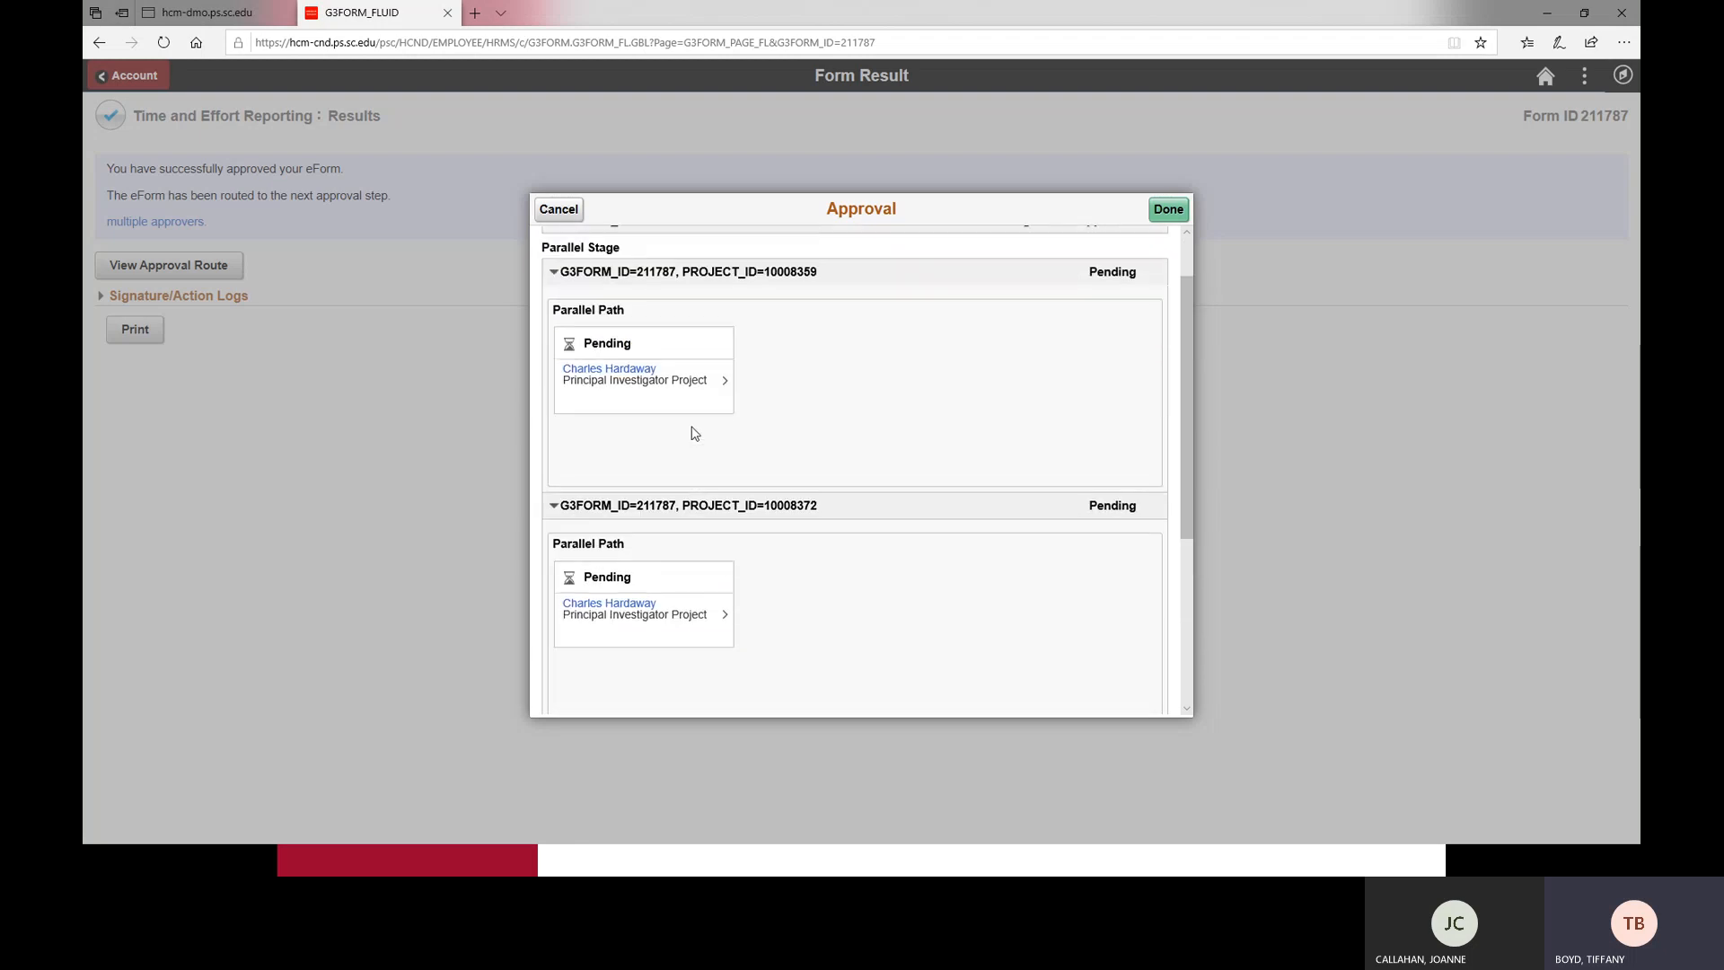
click(560, 211)
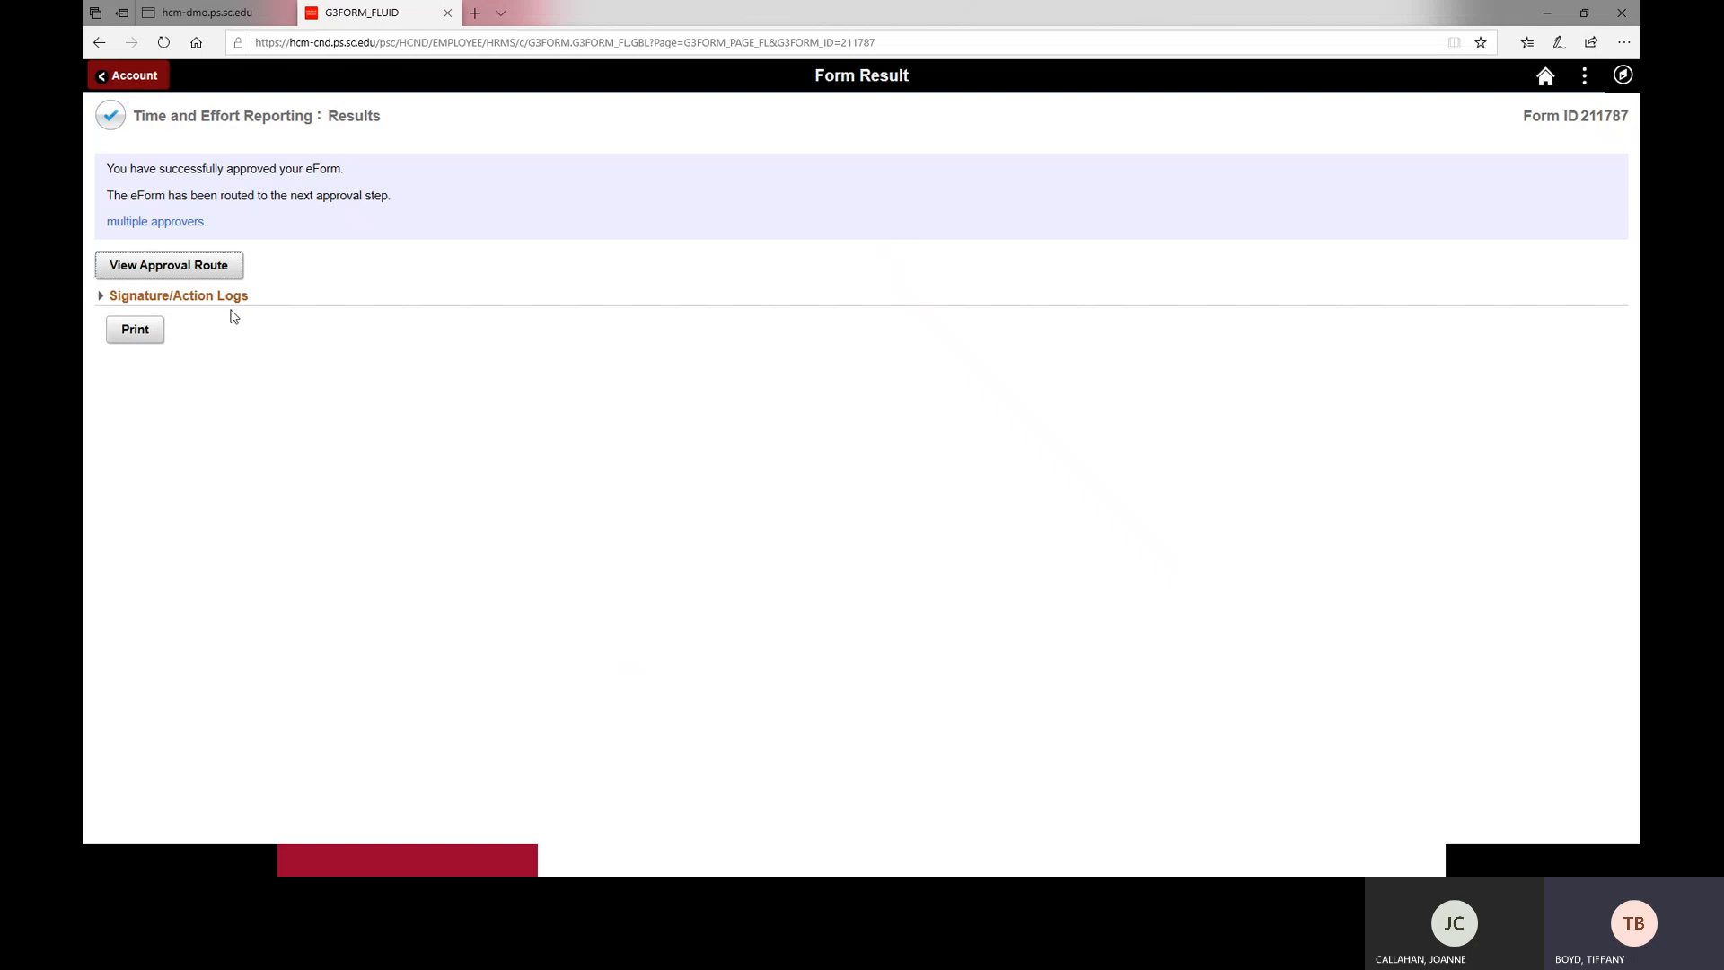
click(219, 296)
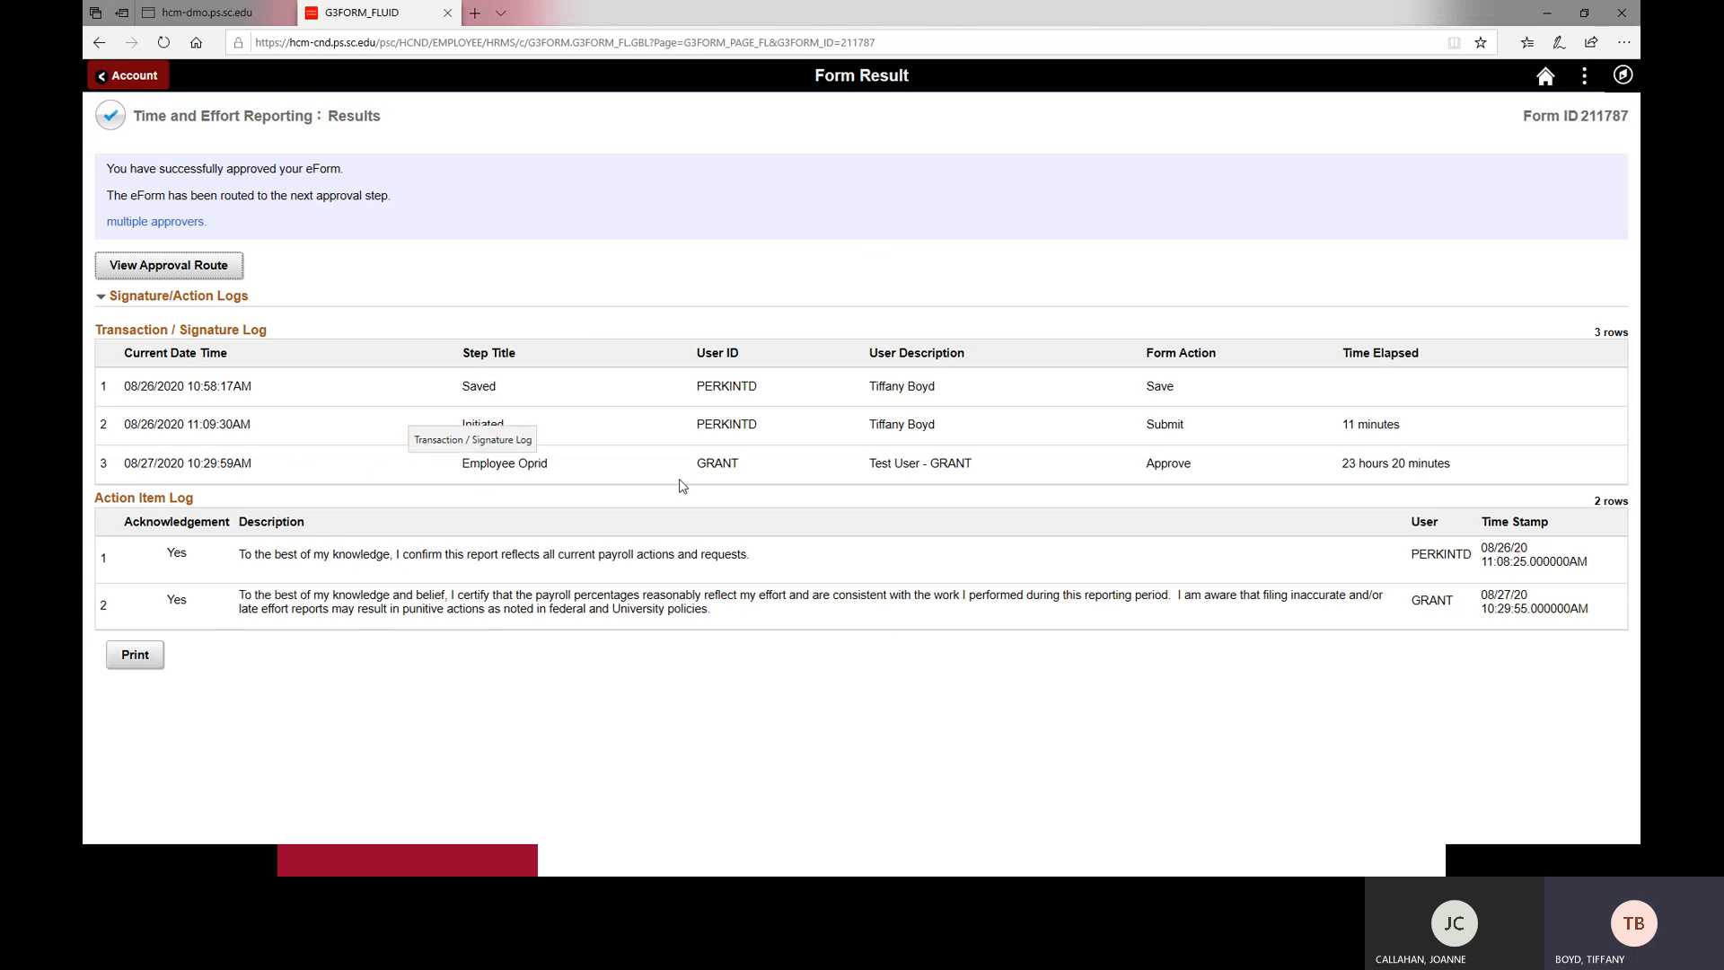
- Generate the printable Grant Time & Effort report, look through the PDF, and close it along with the print dialog
click(135, 654)
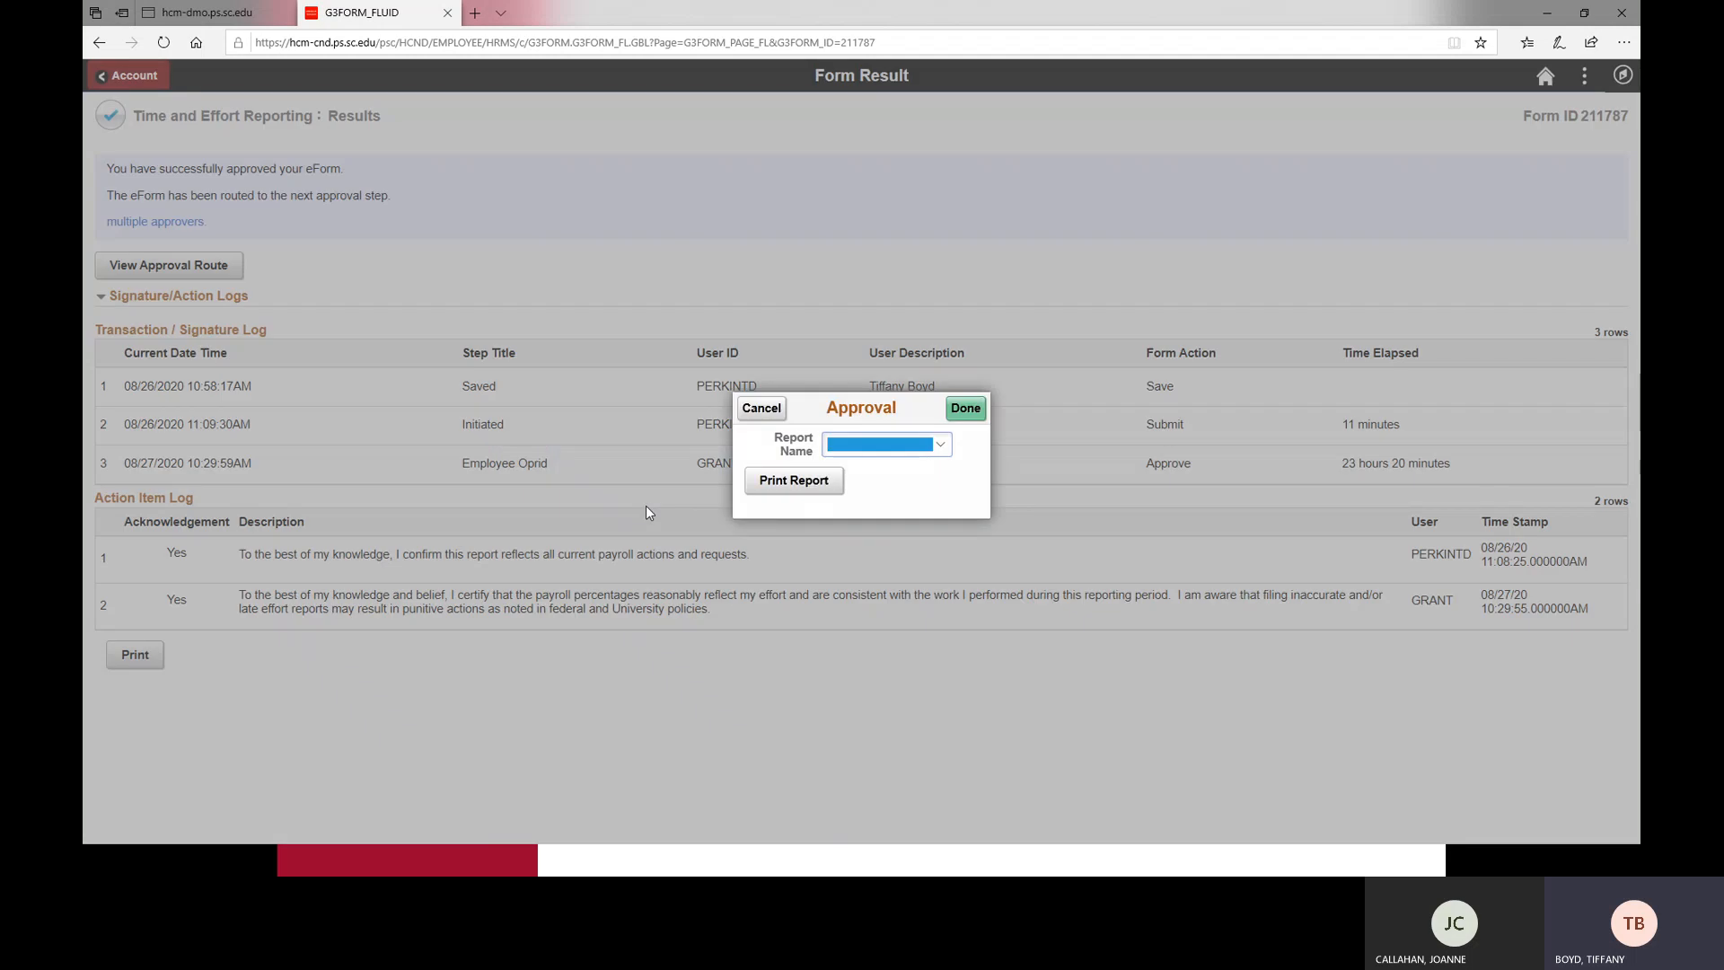
click(853, 445)
click(860, 461)
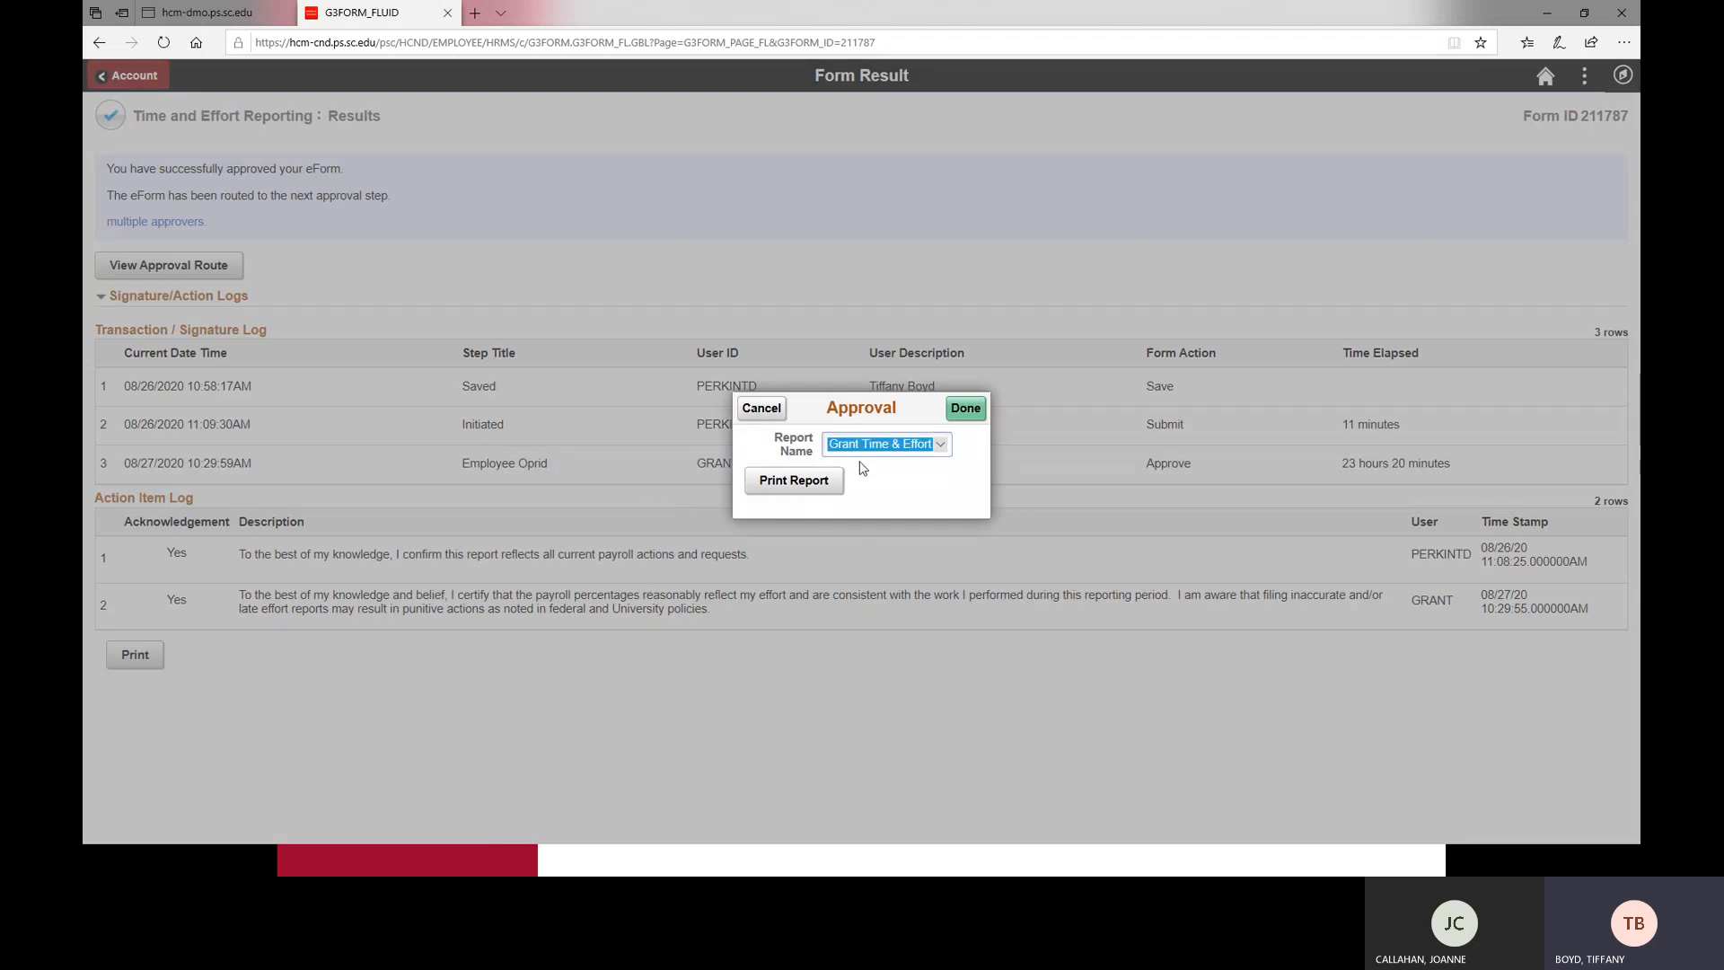
click(805, 483)
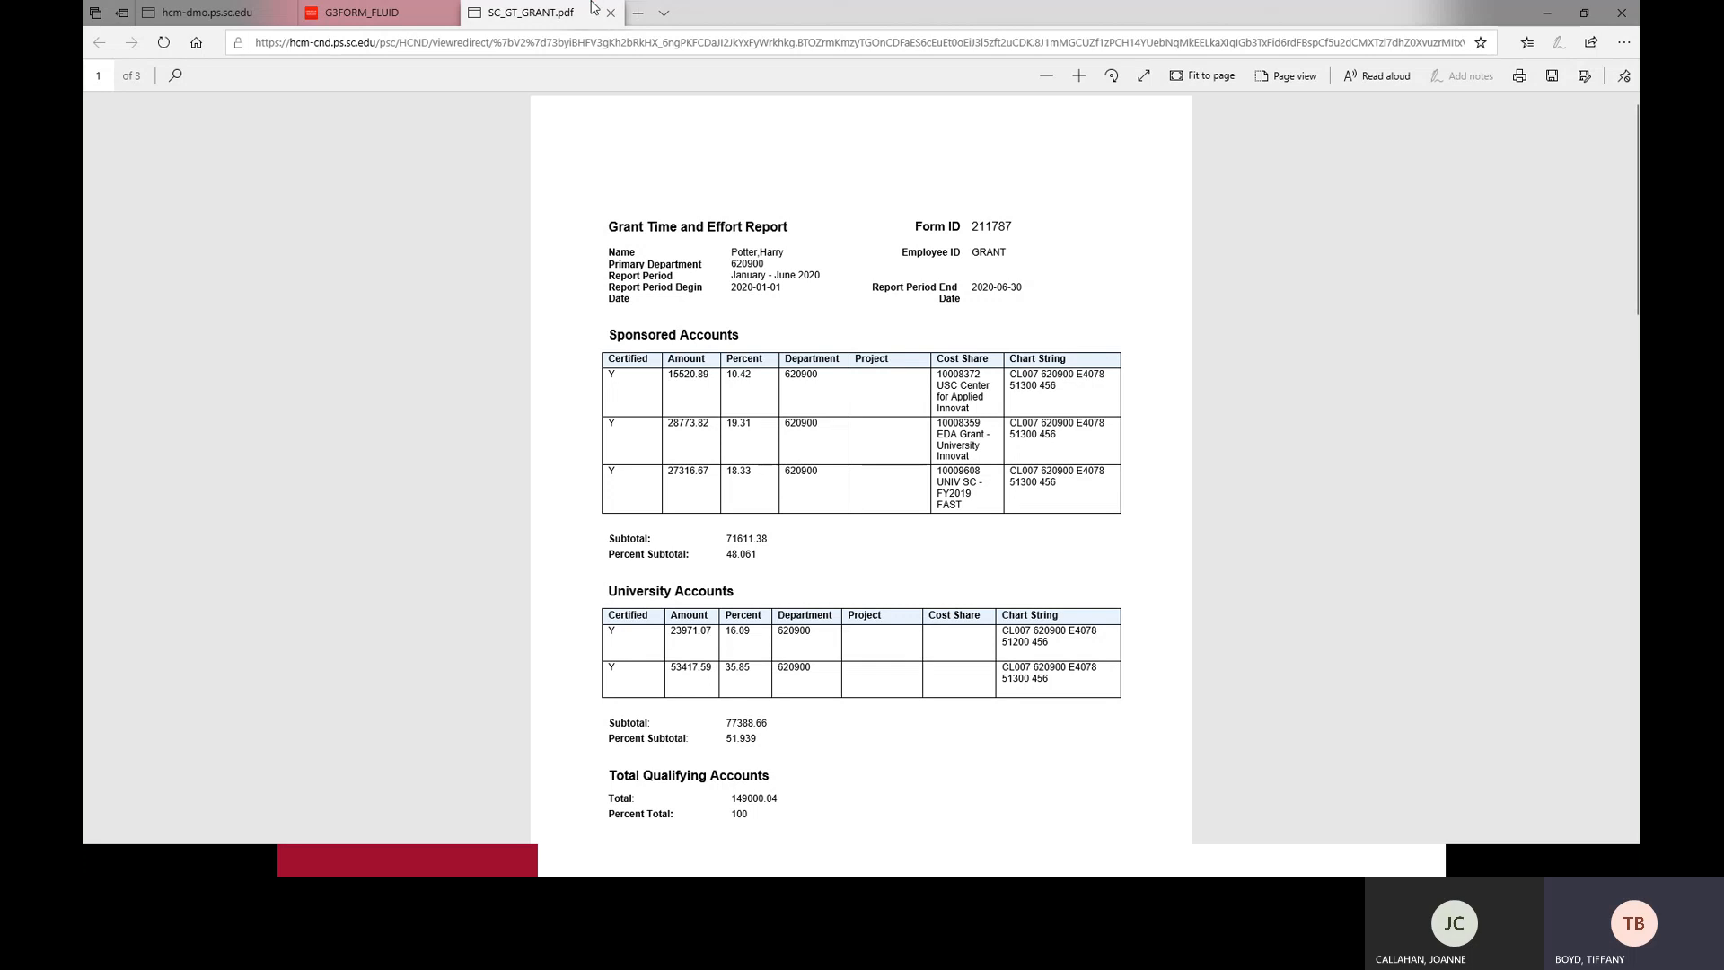
scroll(790, 457, down, 15)
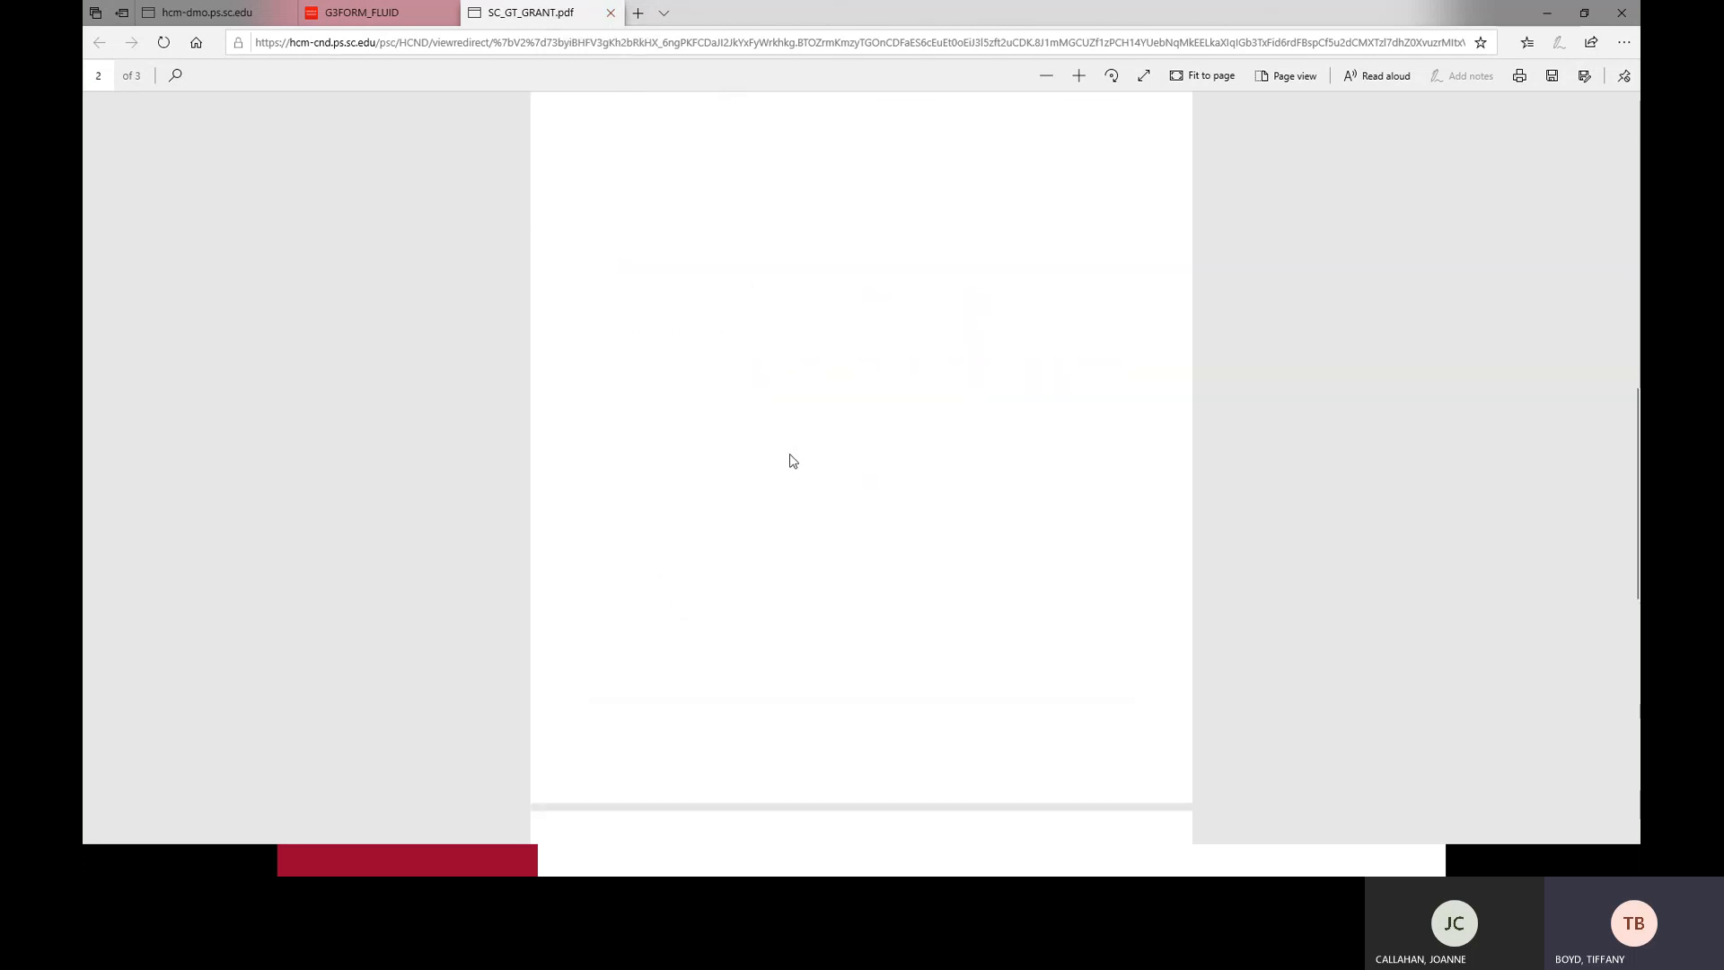
click(611, 13)
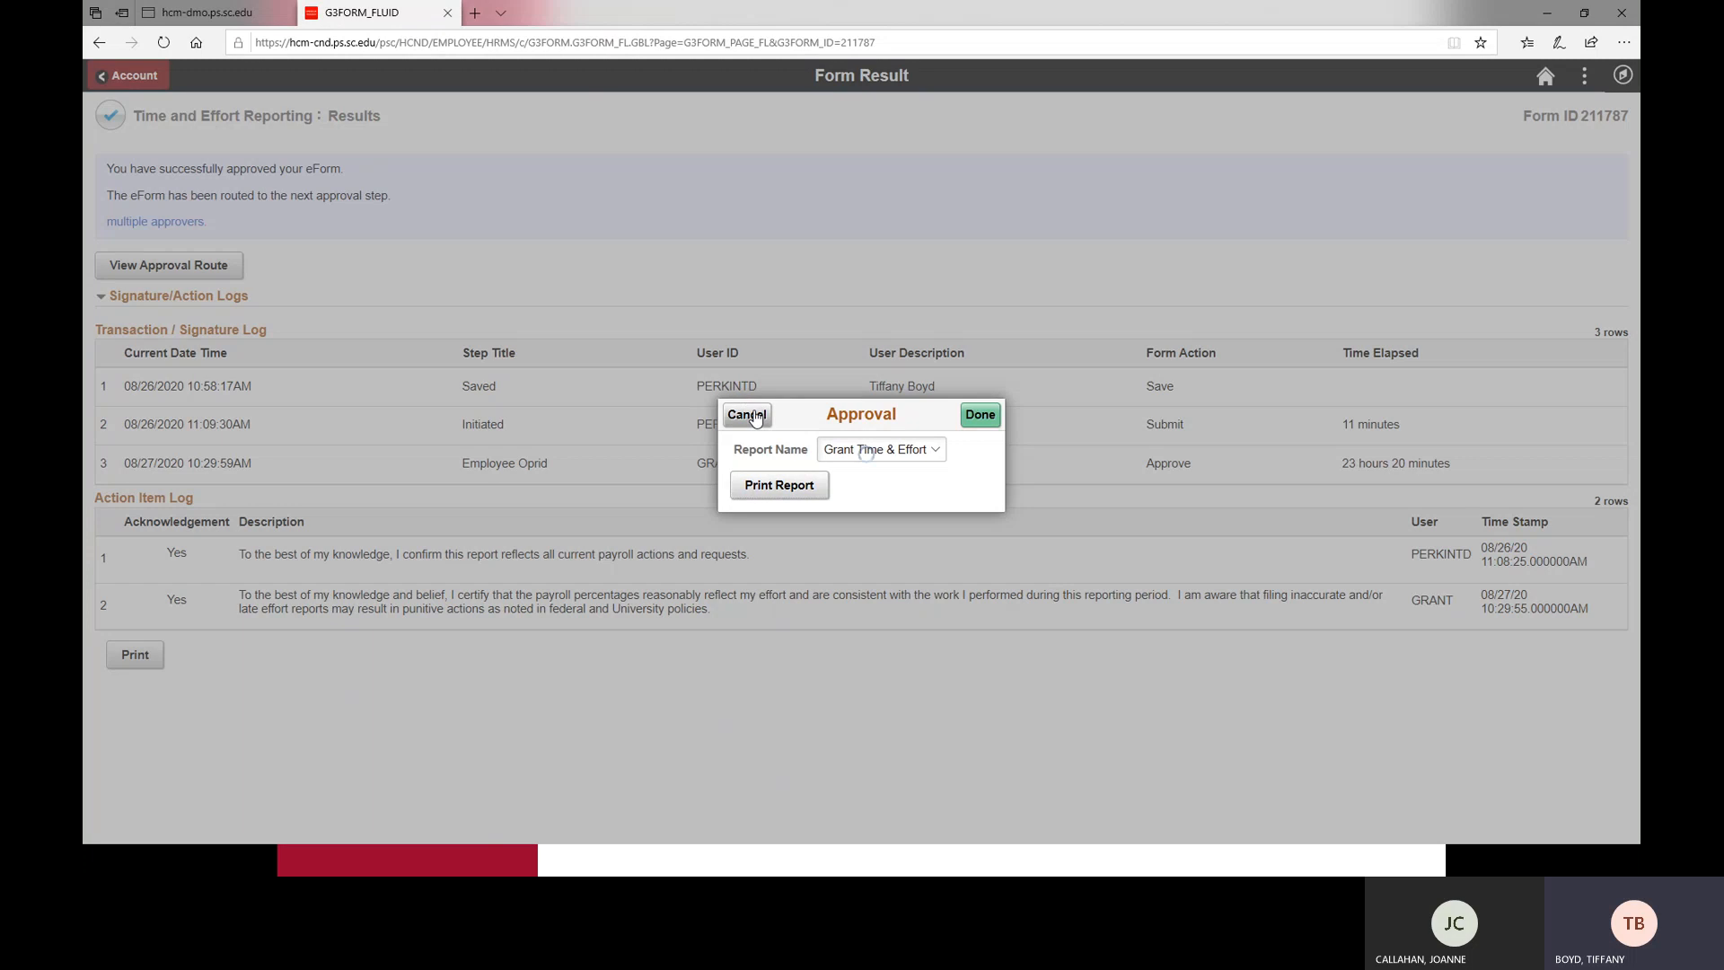
click(746, 414)
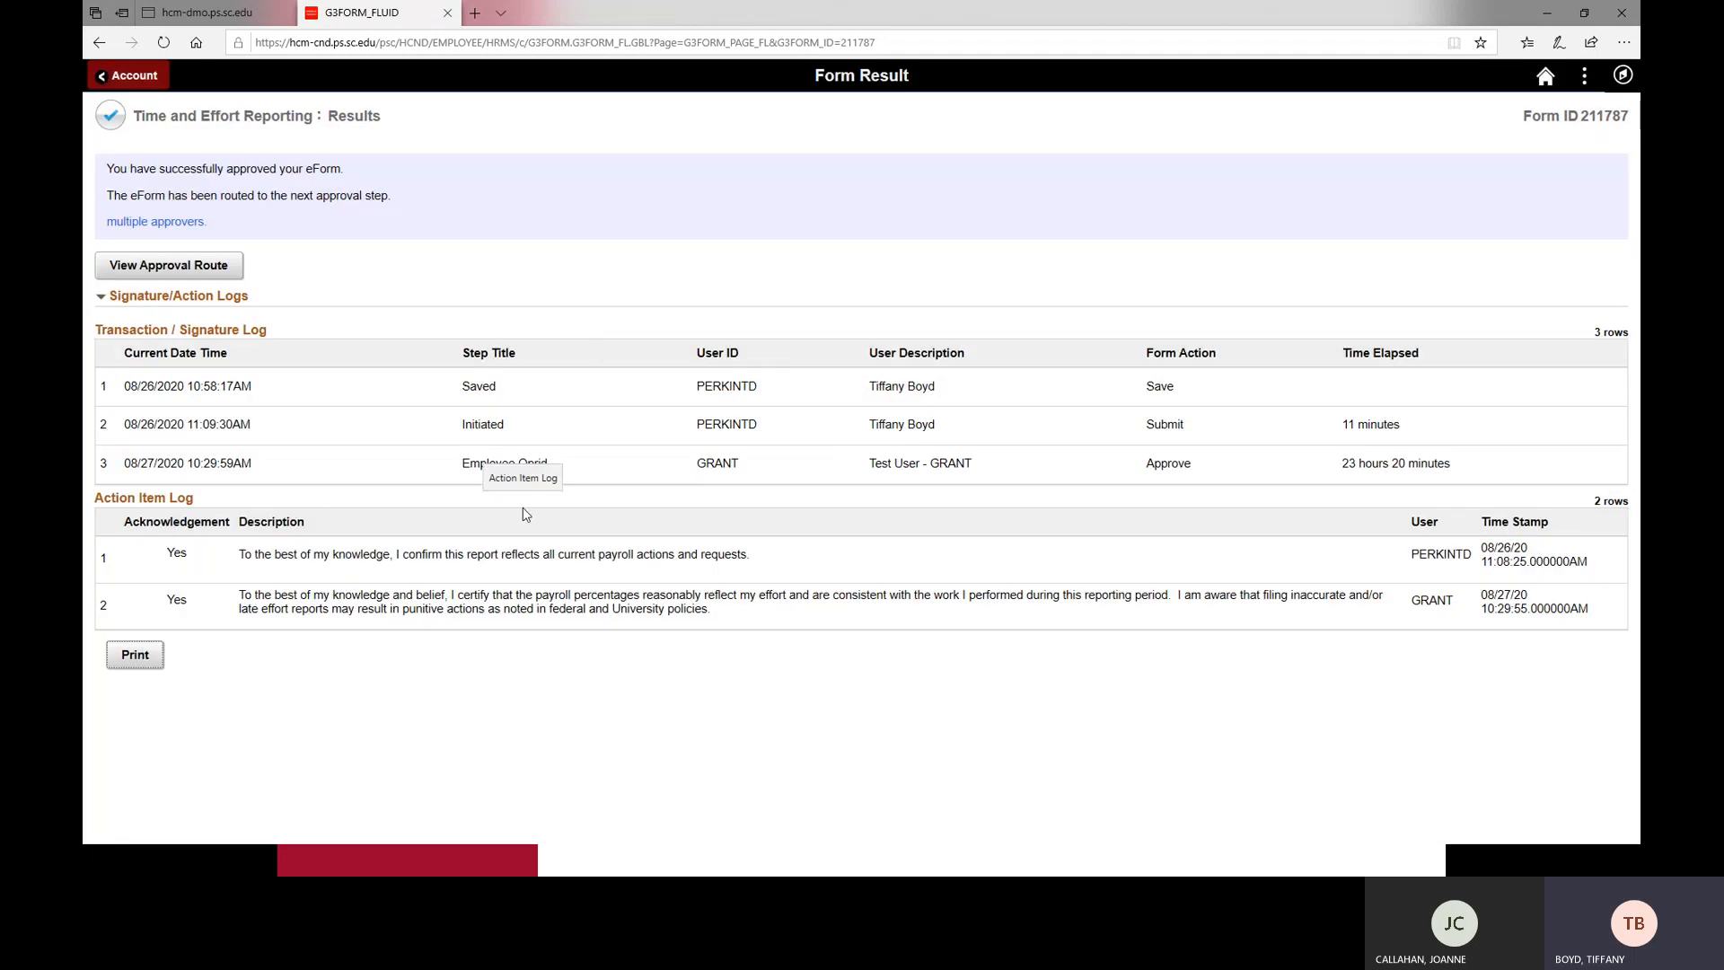
key(alt+Tab)
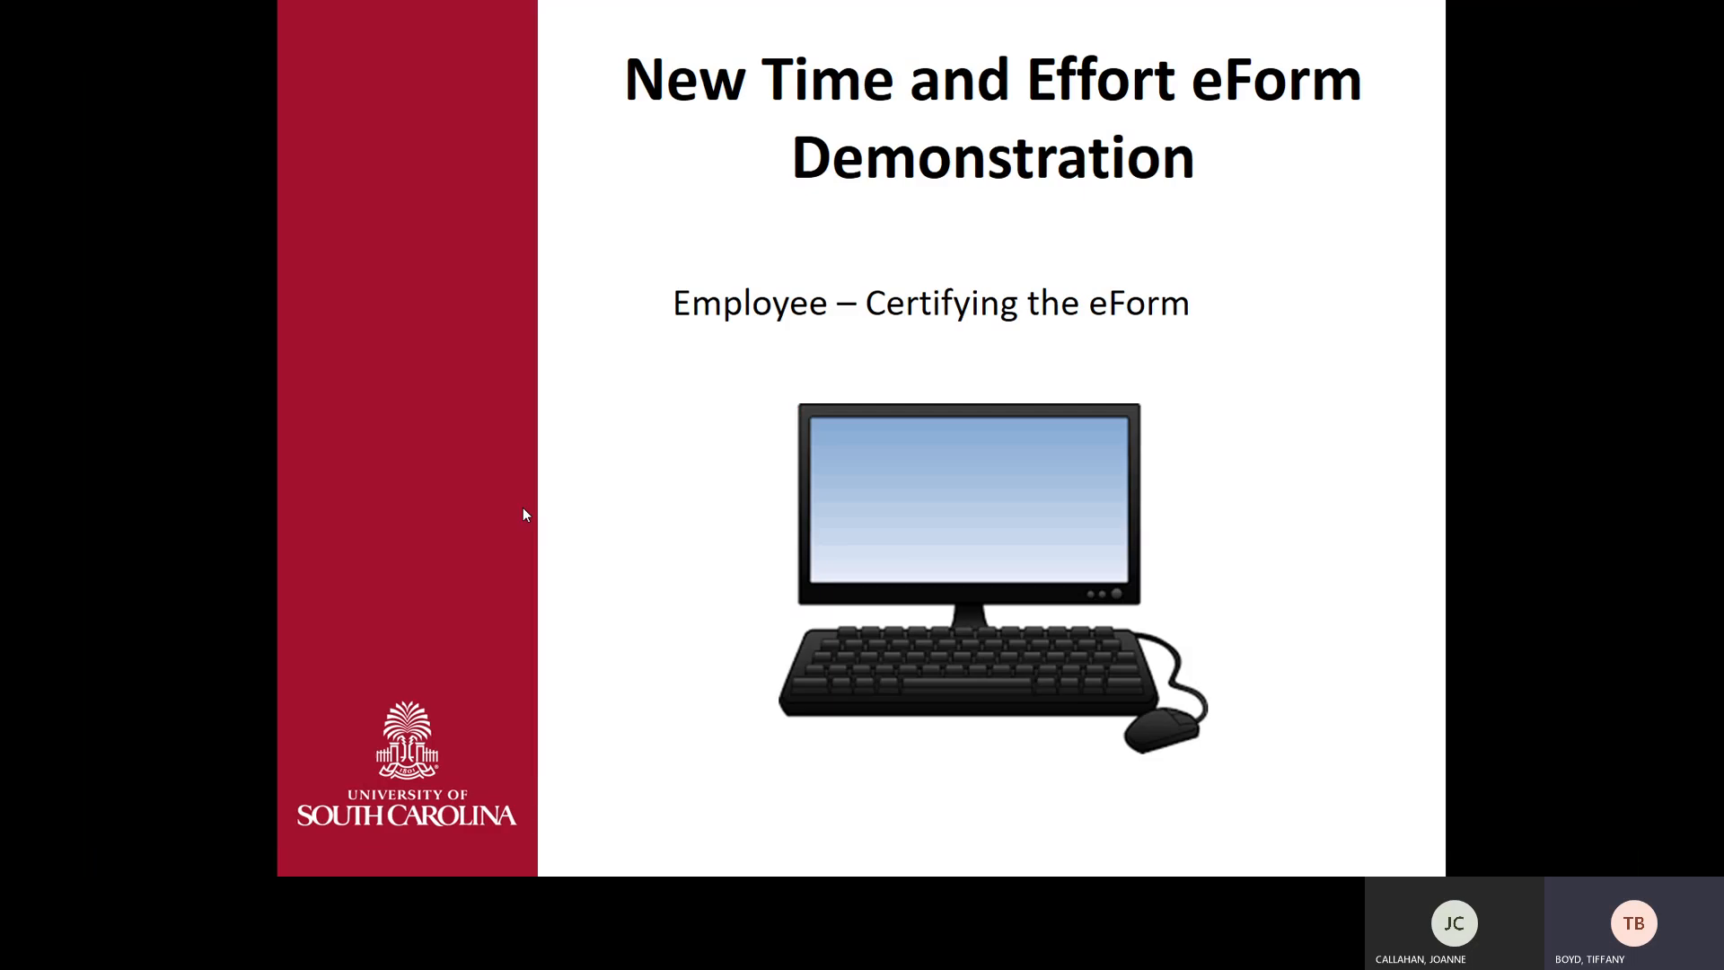
key(Right)
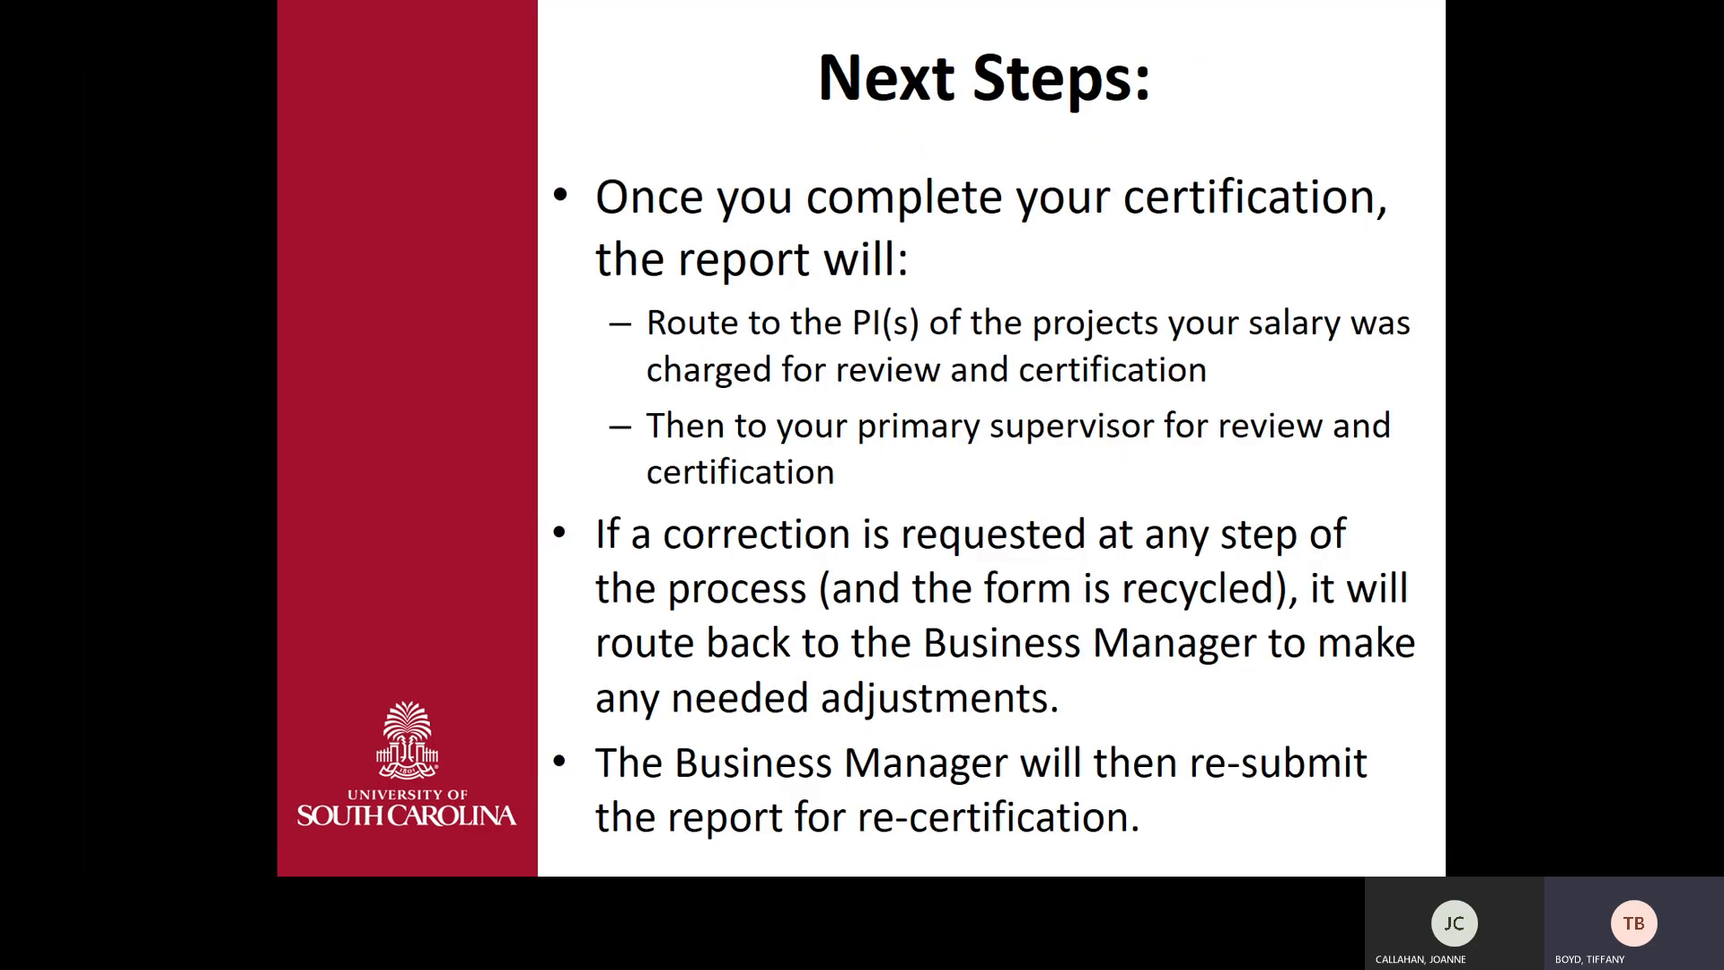